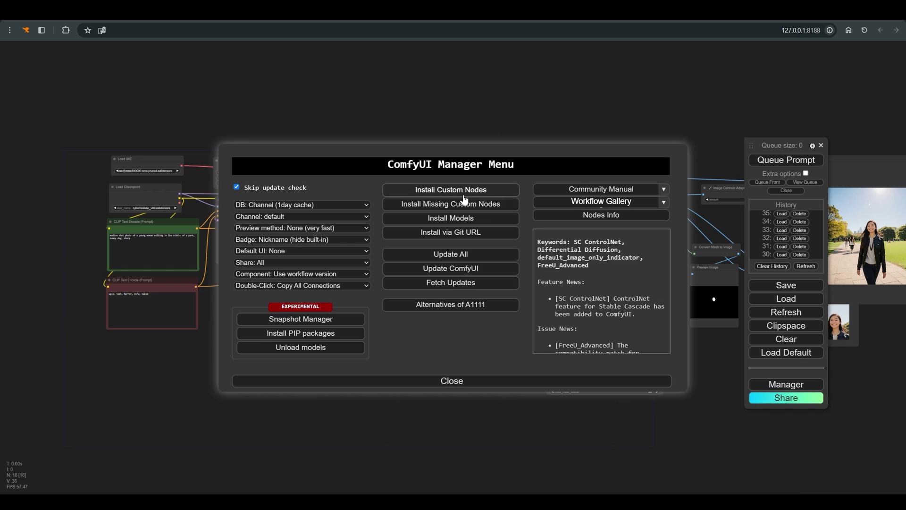
# Search the custom node list for 'impact pack' and confirm ComfyUI Impact Pack is installed.
pyautogui.click(464, 192)
pyautogui.click(702, 100)
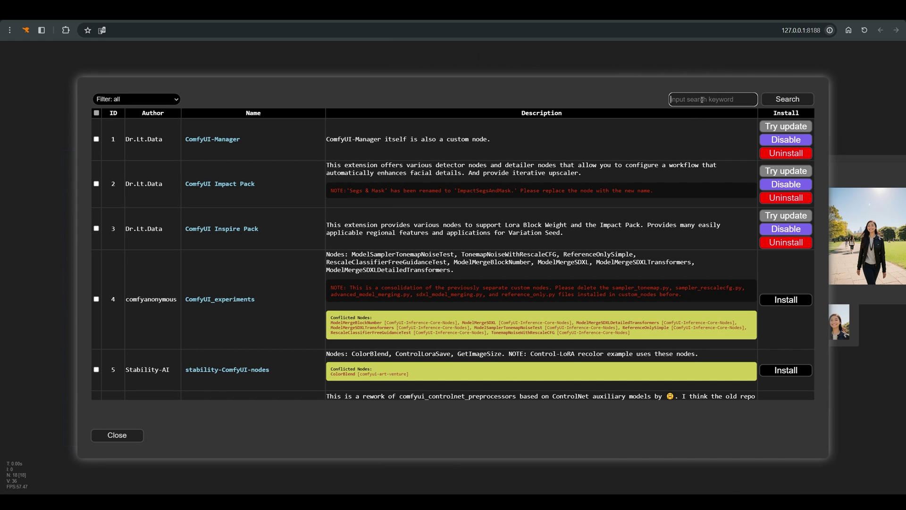
pyautogui.write('impact pack')
pyautogui.click(801, 103)
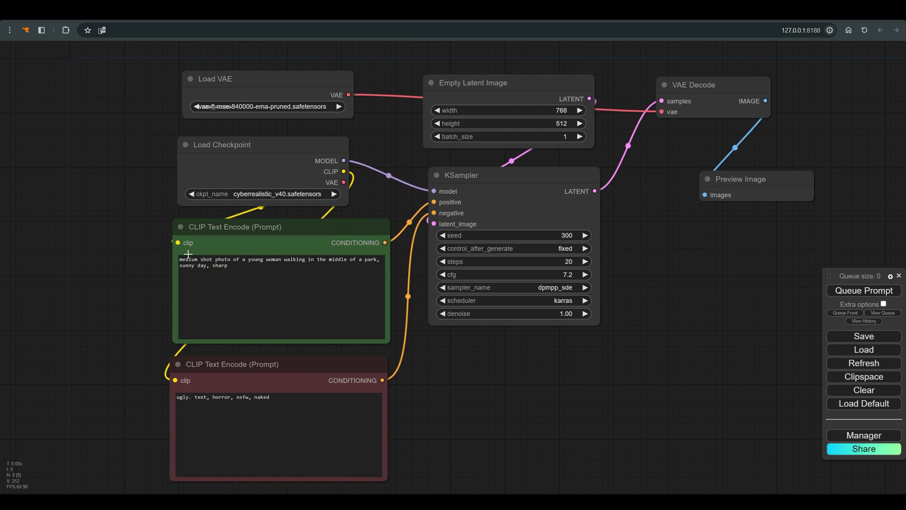
# Check the park prompt and 768×512 latent size, then generate the first image.
pyautogui.moveTo(180, 259); pyautogui.dragTo(334, 265)
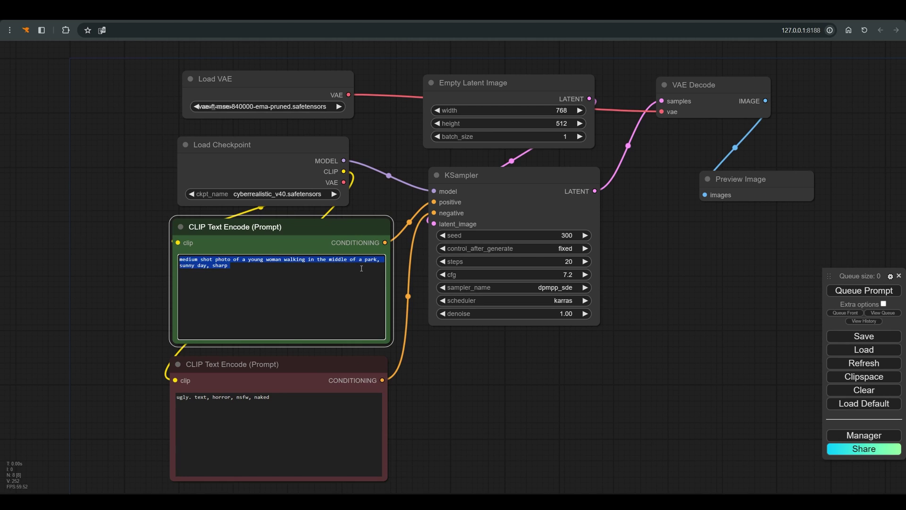
pyautogui.click(539, 115)
pyautogui.click(547, 124)
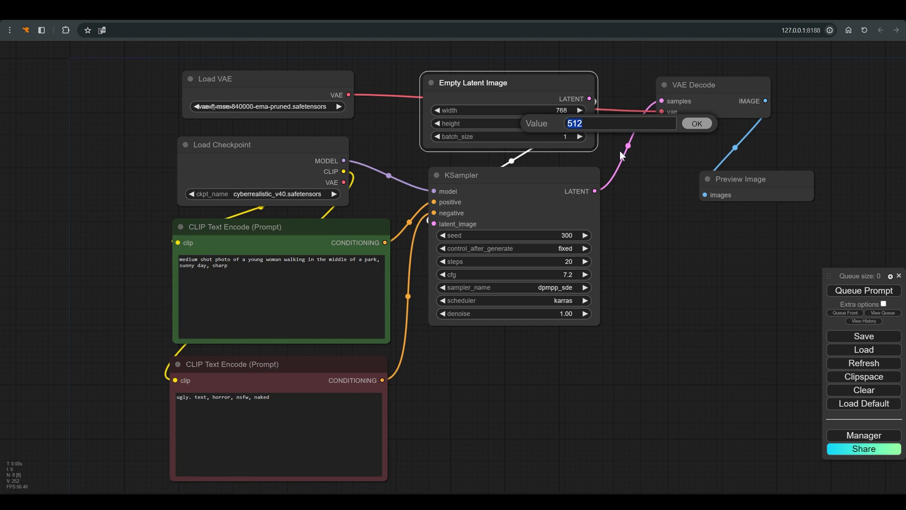
pyautogui.click(561, 136)
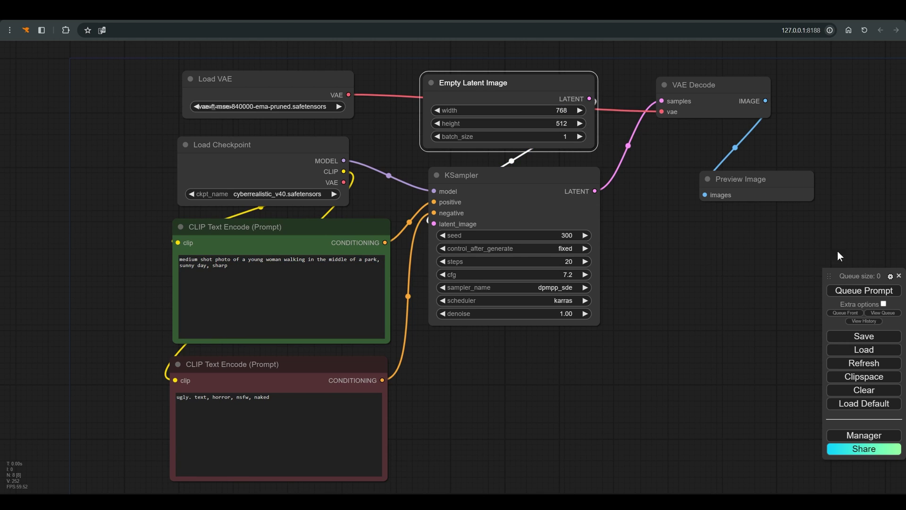
pyautogui.click(865, 290)
# Reposition and enlarge the Preview Image node to view the generated park image.
pyautogui.moveTo(771, 181); pyautogui.dragTo(732, 147)
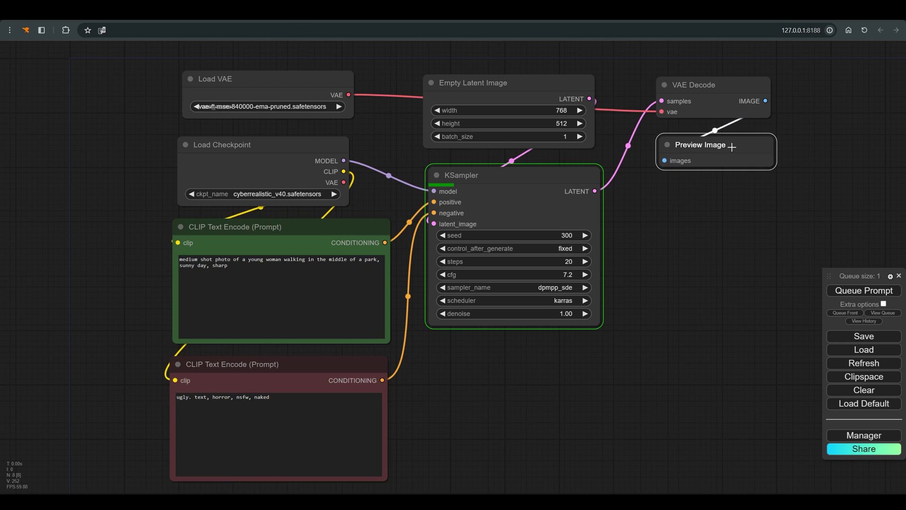
pyautogui.scroll(-2, 683, 264)
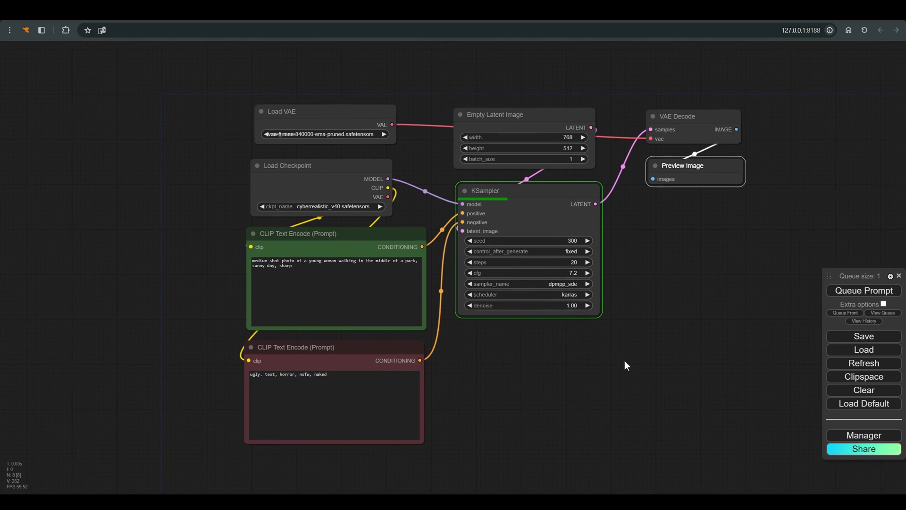
pyautogui.moveTo(624, 361); pyautogui.dragTo(494, 345)
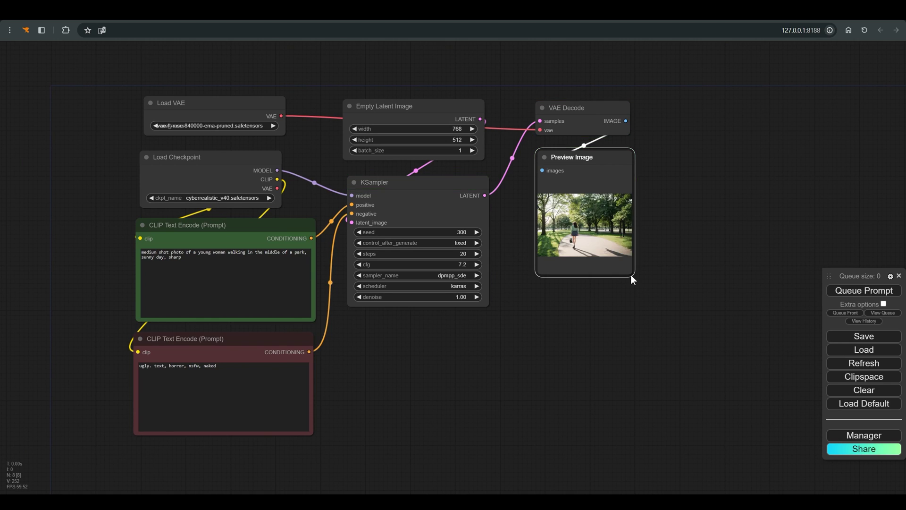
pyautogui.moveTo(631, 275); pyautogui.dragTo(781, 351)
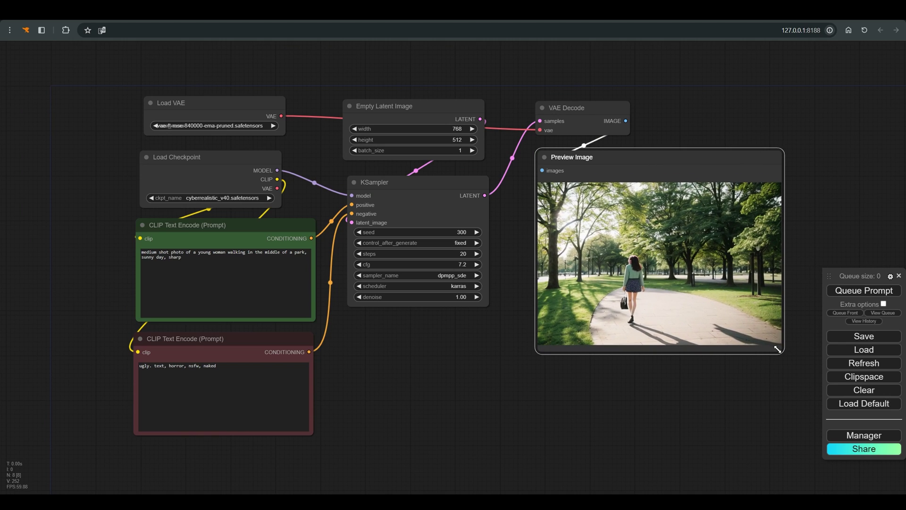
pyautogui.click(458, 149)
# Set batch_size to 4, generate four images, and flip to image 3/4 of the smiling woman.
pyautogui.write('4')
pyautogui.press('Return')
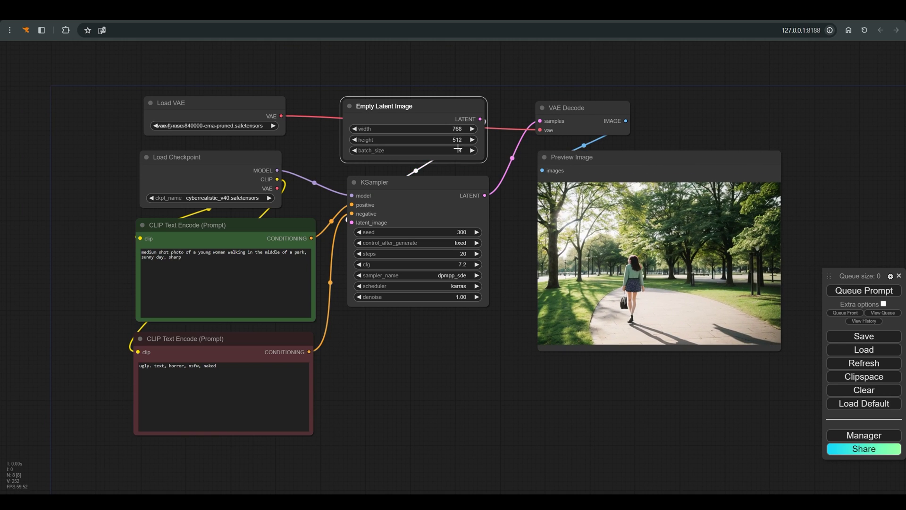
pyautogui.click(866, 291)
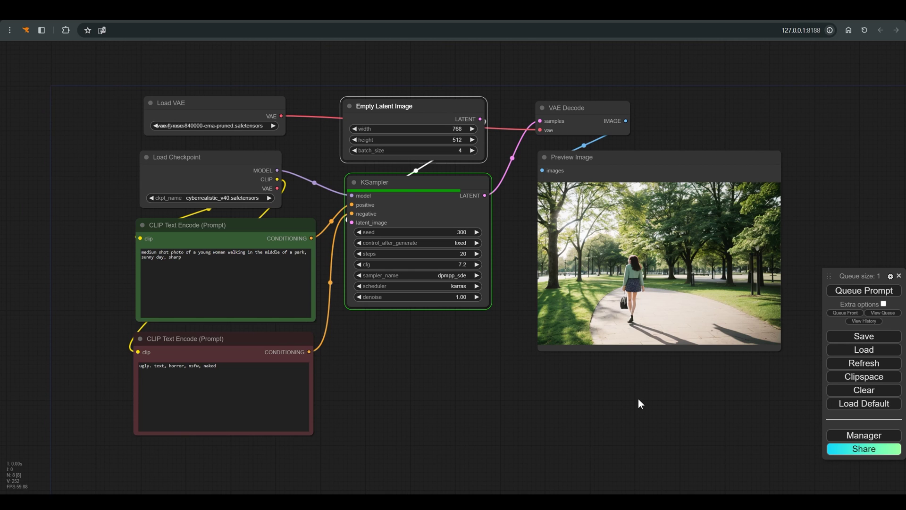
pyautogui.click(778, 341)
pyautogui.scroll(15, 658, 238)
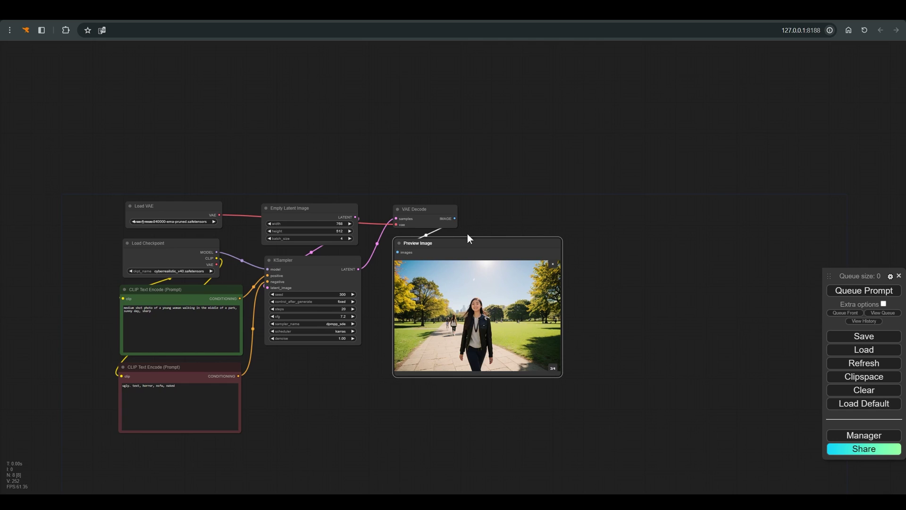
pyautogui.scroll(7, 560, 375)
pyautogui.scroll(-2, 461, 159)
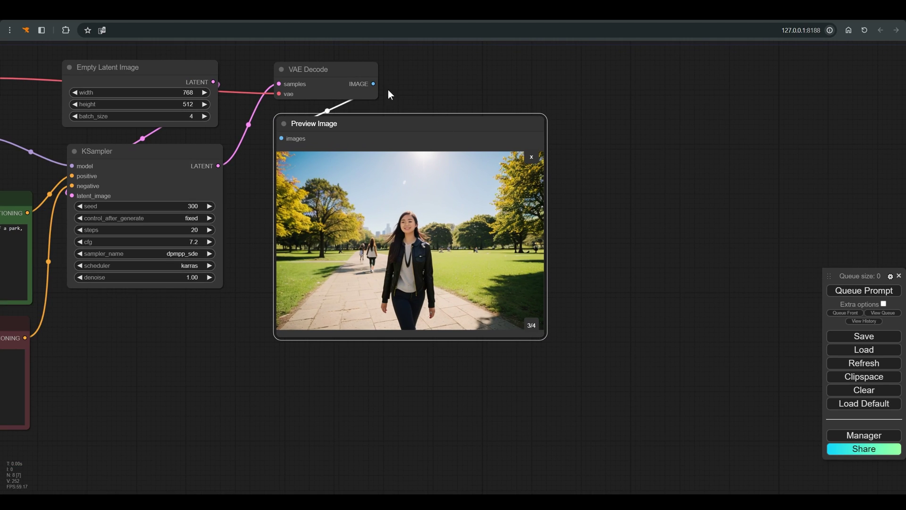
# Attach an ImageFromBatch node (batch_index 2, length 1) to VAE Decode's IMAGE output.
pyautogui.moveTo(372, 83); pyautogui.dragTo(580, 86)
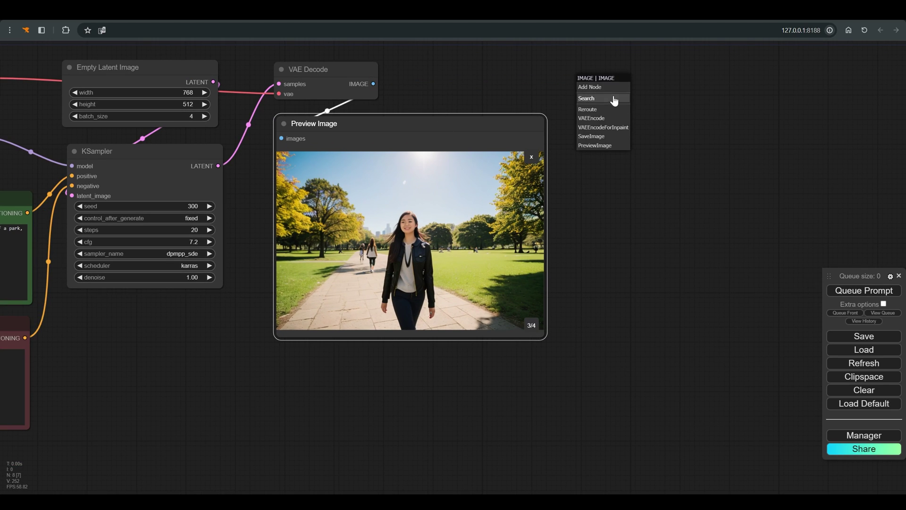
pyautogui.click(613, 97)
pyautogui.write('imag')
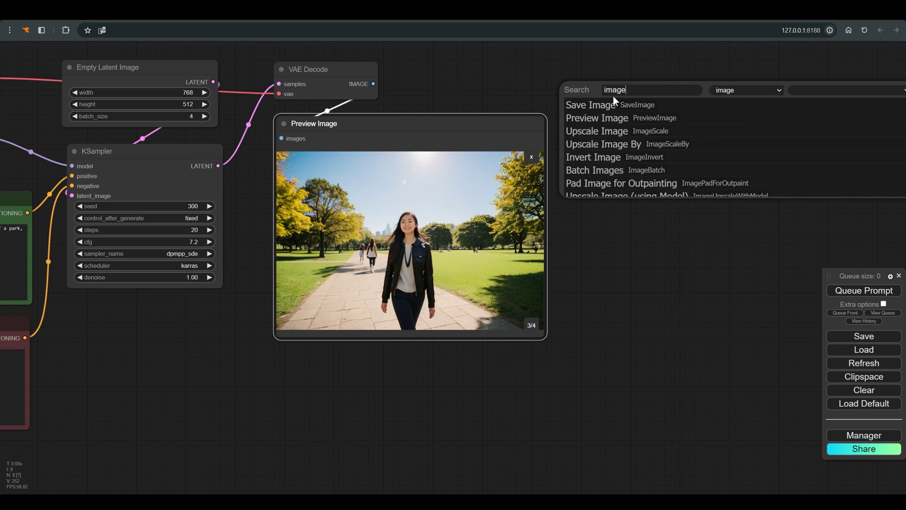
pyautogui.write('efr')
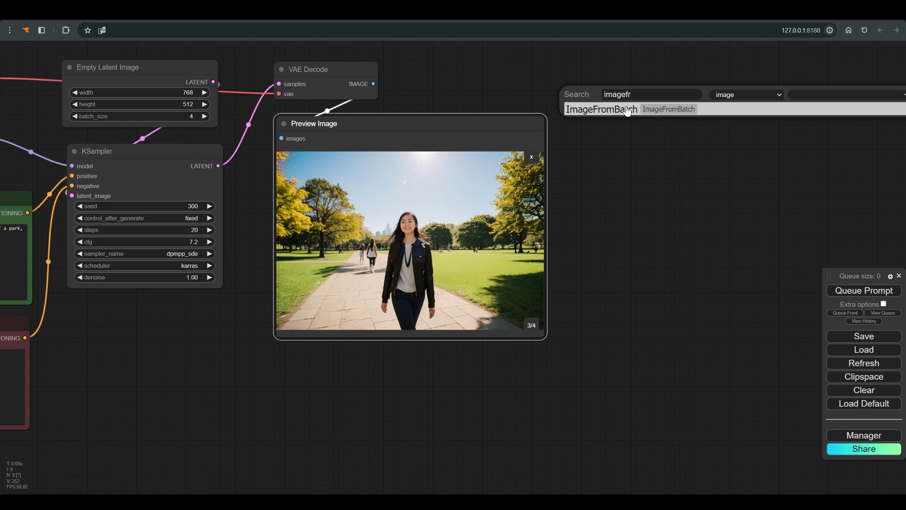
pyautogui.press('Return')
pyautogui.moveTo(635, 92); pyautogui.dragTo(579, 71)
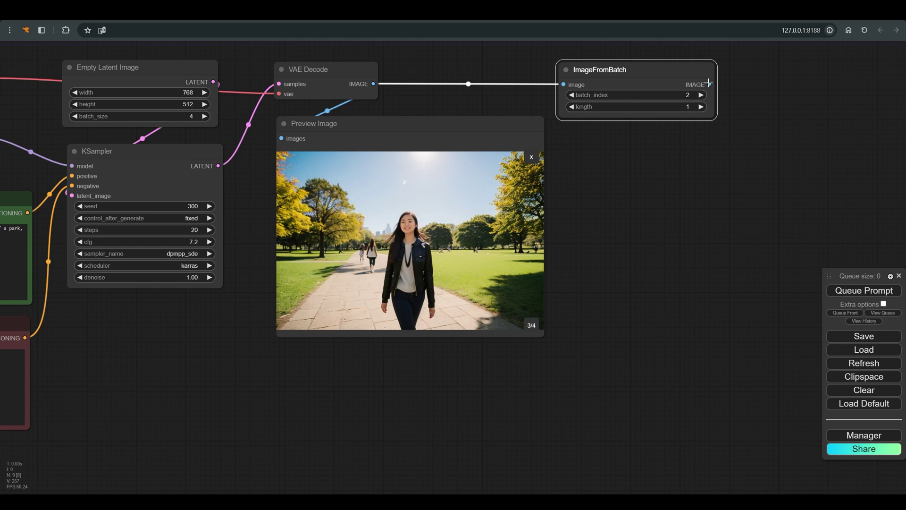
pyautogui.scroll(-4, 673, 141)
pyautogui.moveTo(661, 180); pyautogui.dragTo(561, 185)
pyautogui.scroll(-1, 604, 129)
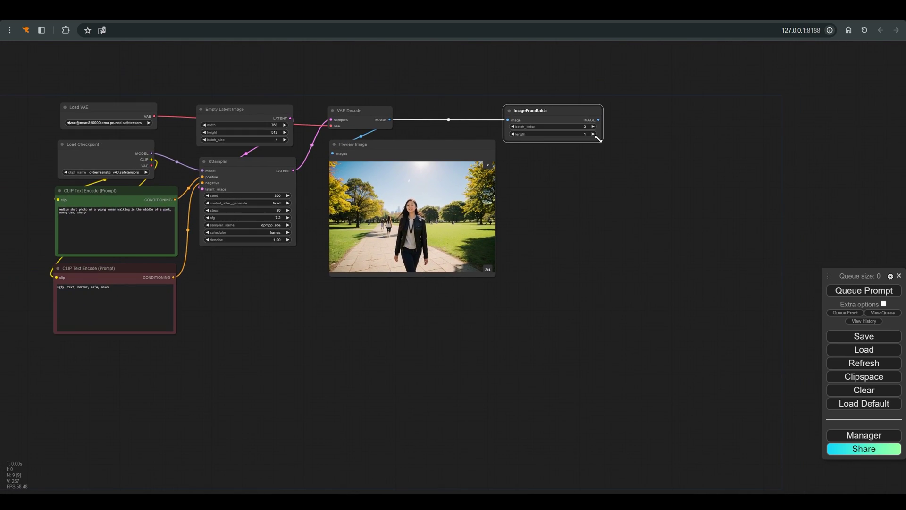
# Add a FaceDetailer node to the graph via node search for 'face'.
pyautogui.doubleClick(588, 202)
pyautogui.write('face')
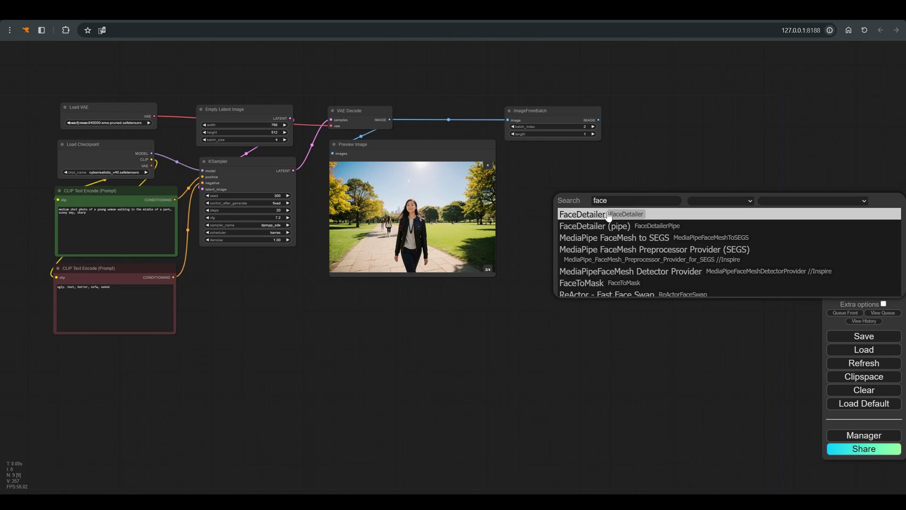
pyautogui.press('Return')
pyautogui.scroll(-2, 669, 340)
pyautogui.scroll(6, 665, 331)
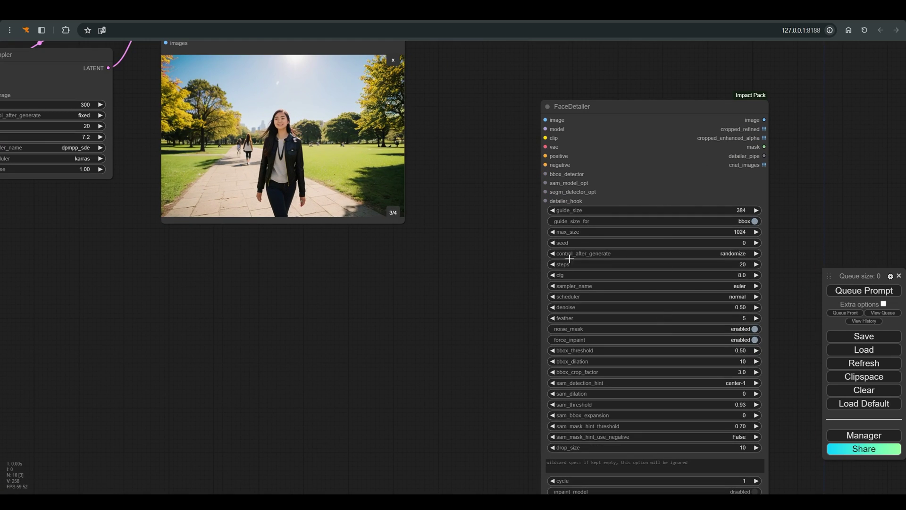
pyautogui.moveTo(512, 288); pyautogui.dragTo(483, 239)
pyautogui.scroll(1, 491, 237)
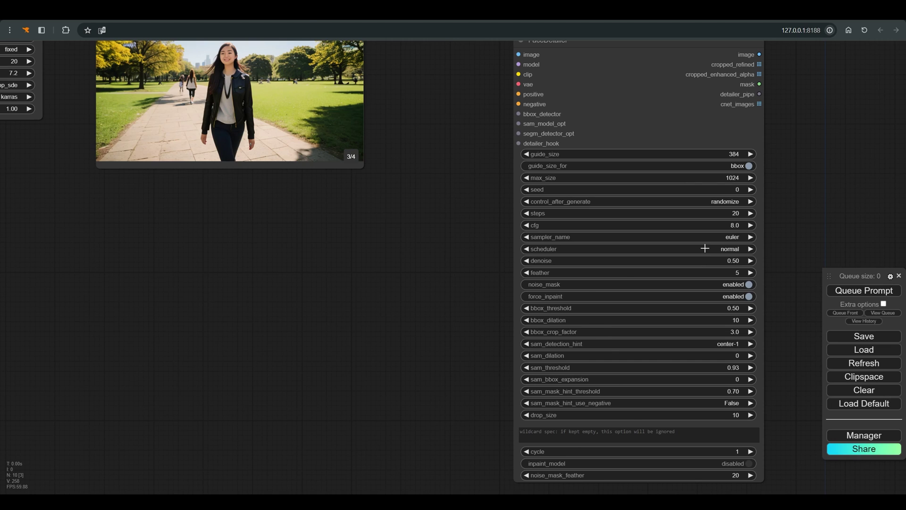
pyautogui.scroll(-3, 703, 248)
# Connect positive and negative conditioning and the ImageFromBatch image into FaceDetailer.
pyautogui.moveTo(69, 156); pyautogui.dragTo(569, 177)
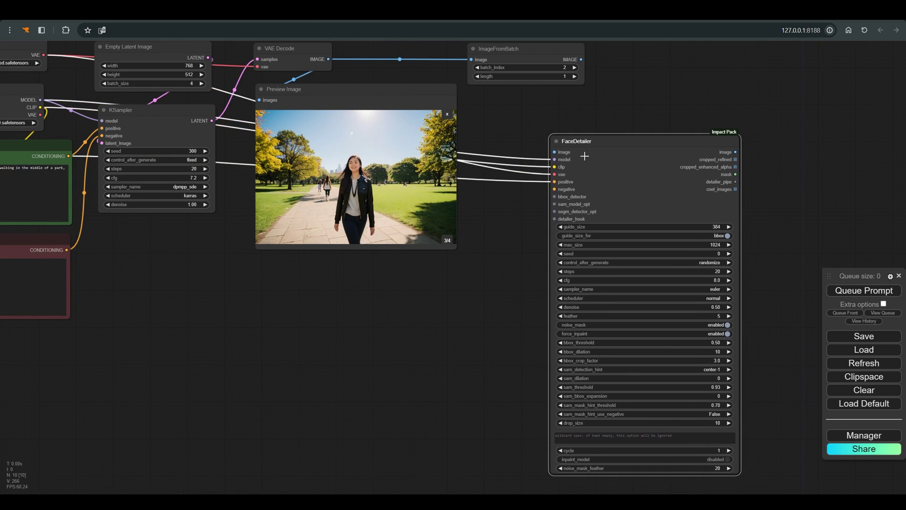
pyautogui.moveTo(67, 250); pyautogui.dragTo(555, 190)
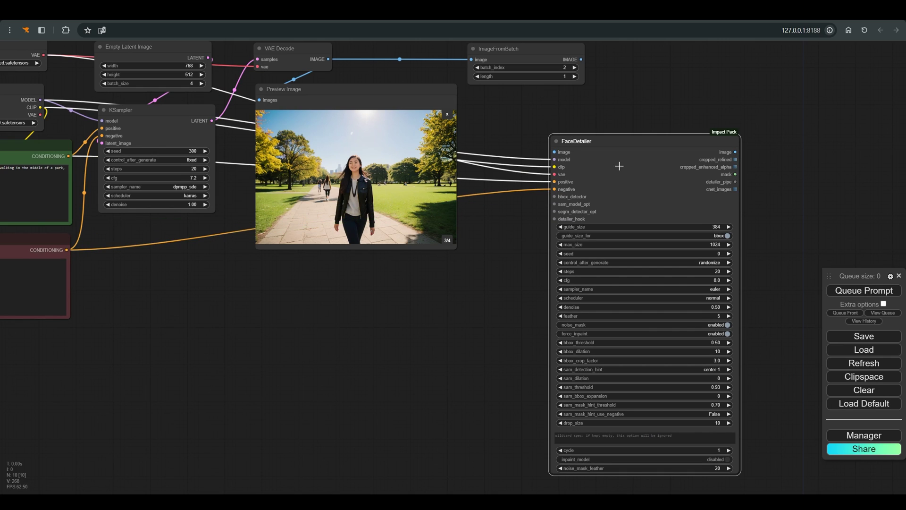
pyautogui.moveTo(581, 60); pyautogui.dragTo(555, 151)
pyautogui.moveTo(643, 146); pyautogui.dragTo(722, 96)
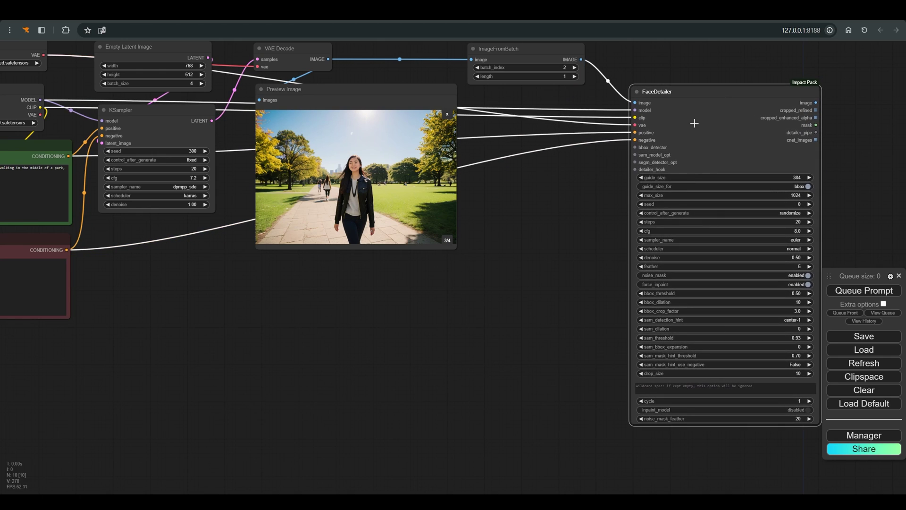
pyautogui.scroll(5, 658, 135)
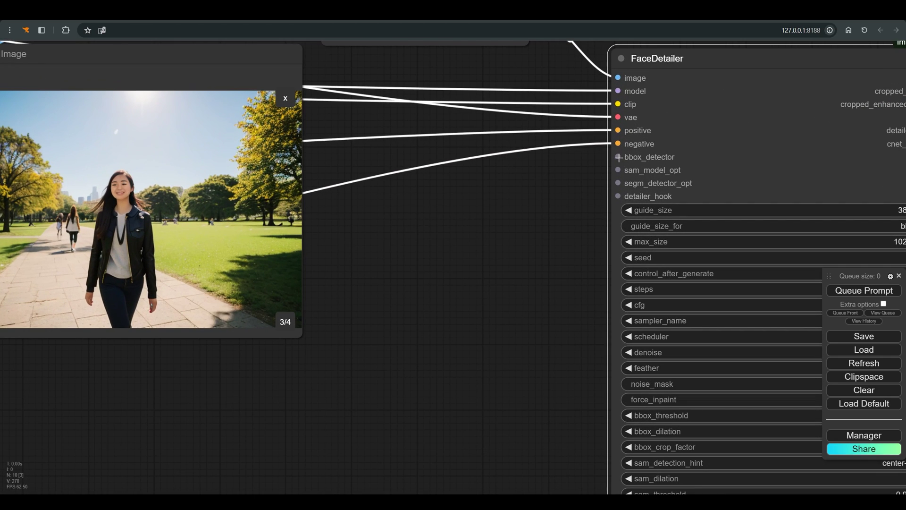
# Attach an UltralyticsDetectorProvider using bbox/face_yolov8m.pt to FaceDetailer's bbox_detector input.
pyautogui.moveTo(619, 157); pyautogui.dragTo(498, 200)
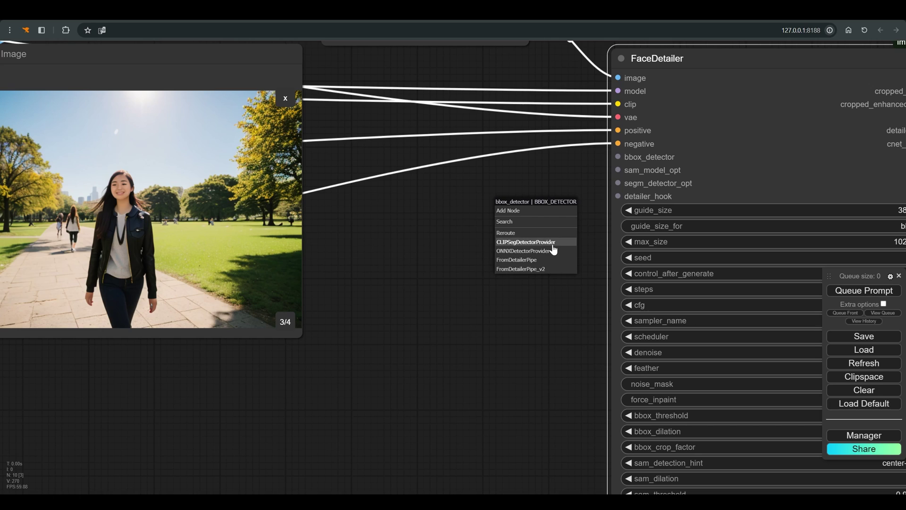
pyautogui.click(524, 221)
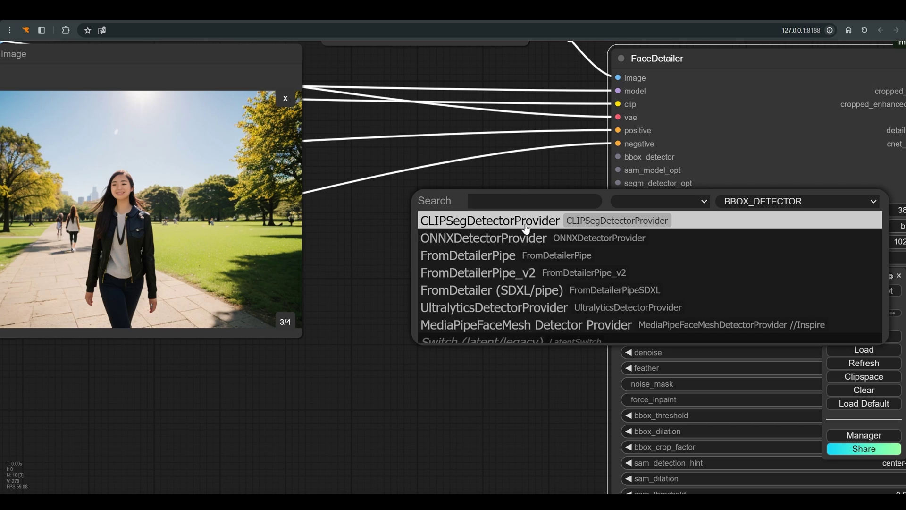
pyautogui.write('ultra')
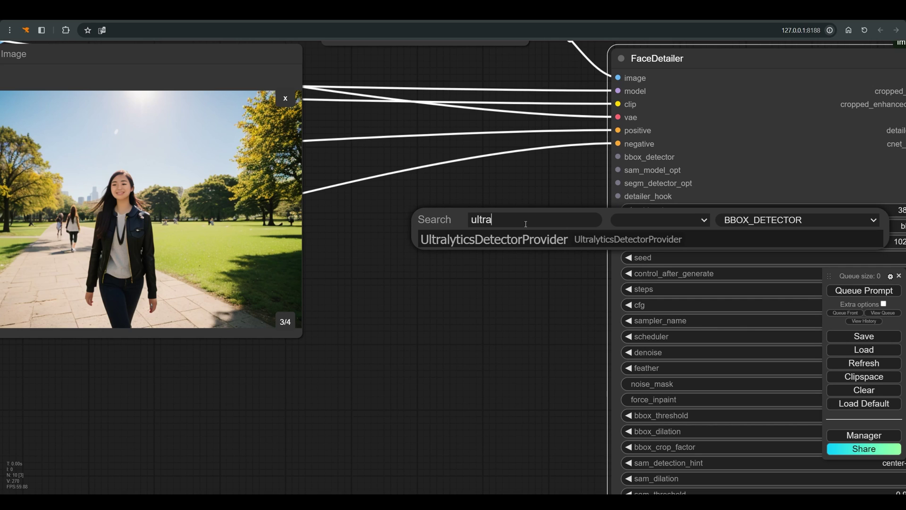
pyautogui.click(524, 250)
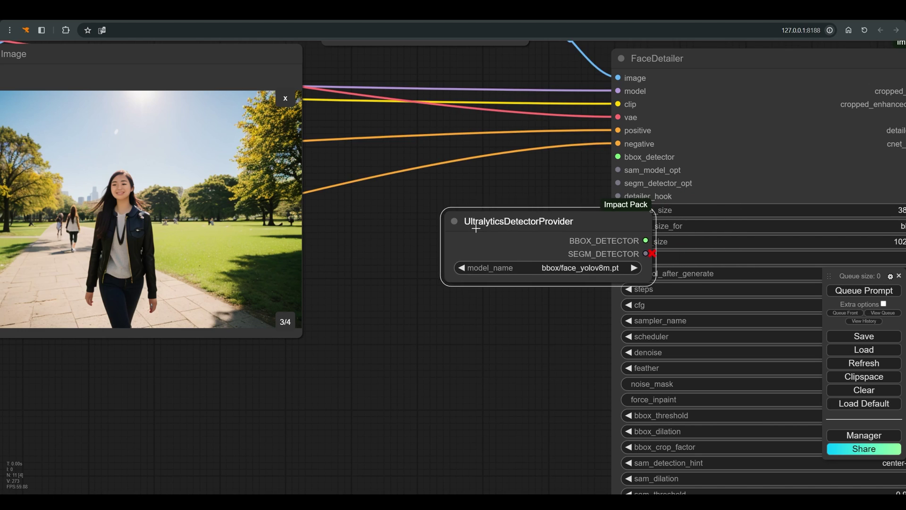
pyautogui.moveTo(475, 229); pyautogui.dragTo(383, 231)
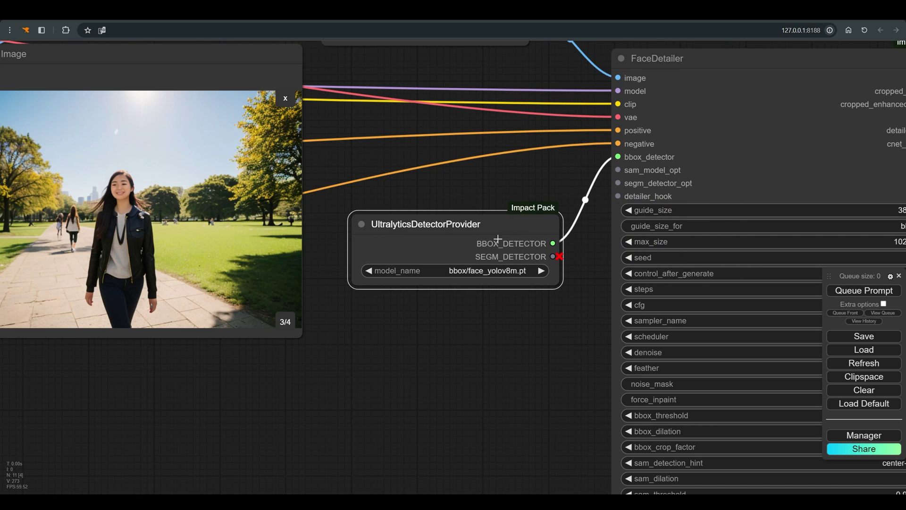
pyautogui.click(461, 271)
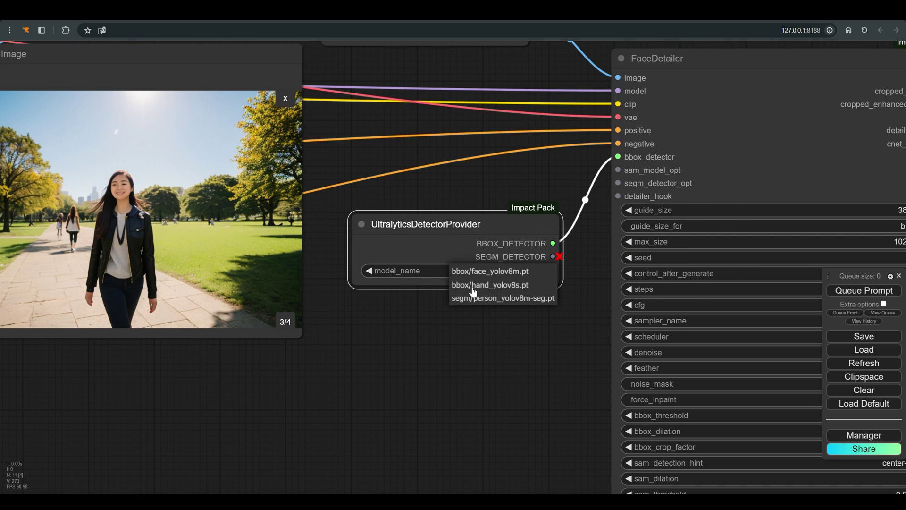
pyautogui.click(488, 279)
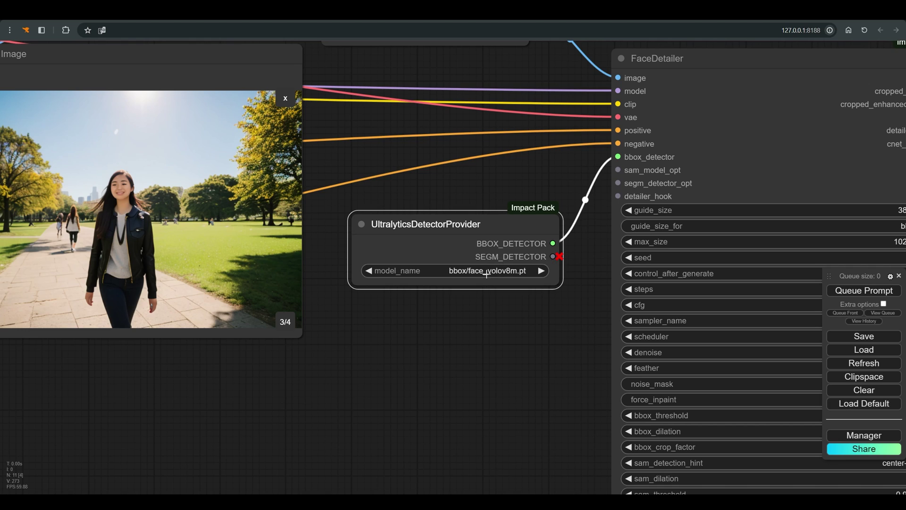
pyautogui.moveTo(486, 215); pyautogui.dragTo(480, 212)
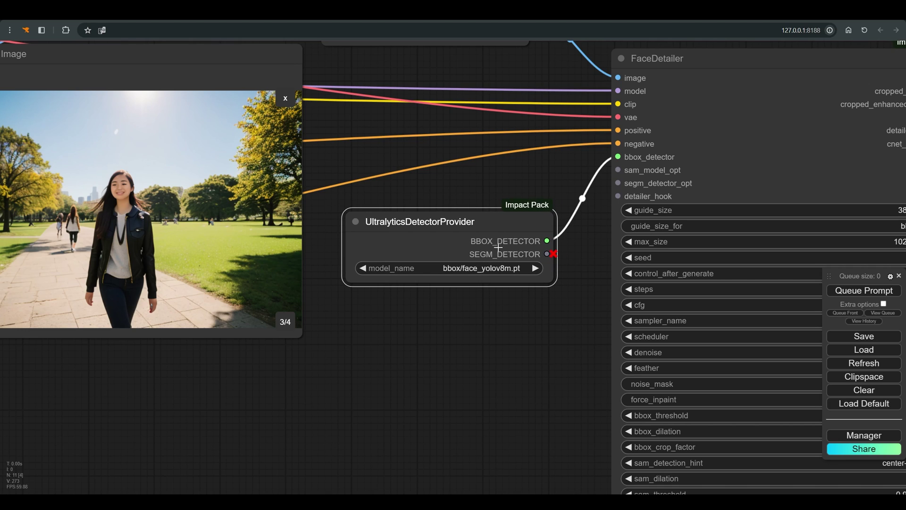
pyautogui.scroll(-5, 503, 259)
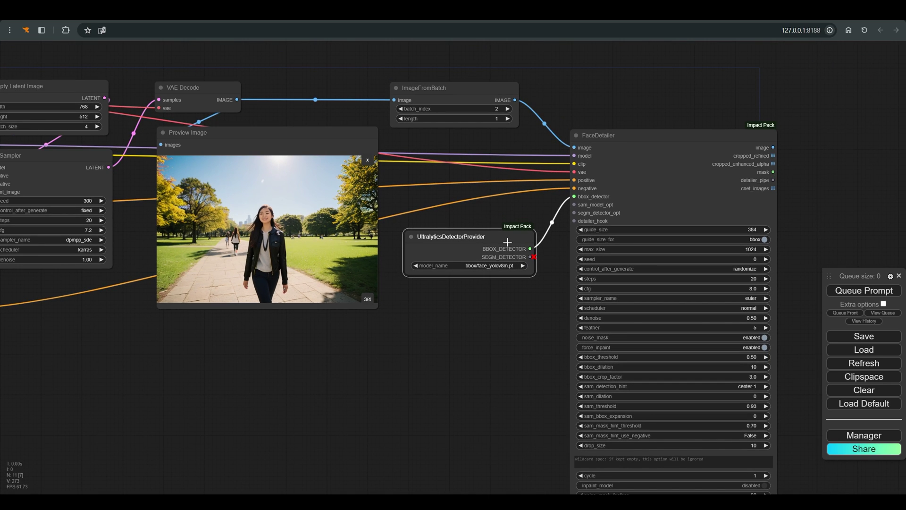
pyautogui.moveTo(508, 240); pyautogui.dragTo(509, 227)
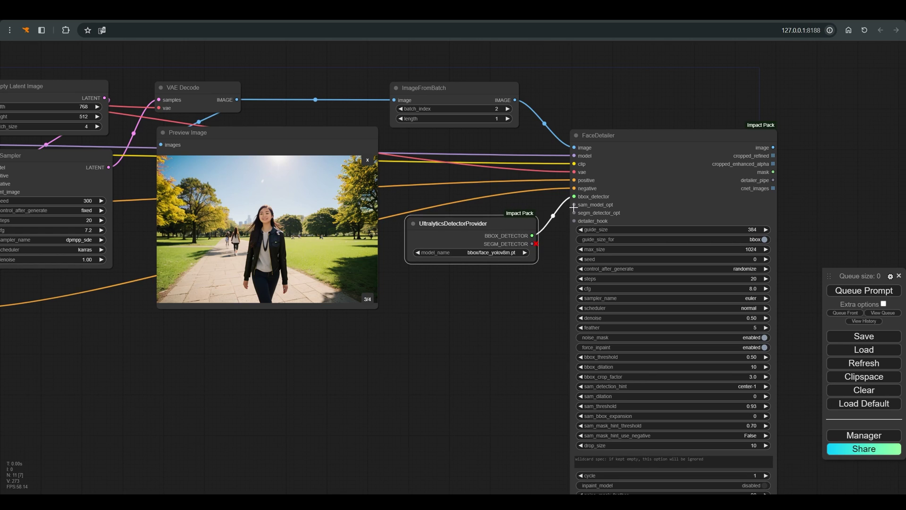
pyautogui.moveTo(576, 204)
pyautogui.mouseDown()
pyautogui.moveTo(479, 295)
pyautogui.moveTo(540, 224)
pyautogui.moveTo(572, 206)
pyautogui.mouseUp()
# Add Preview Image nodes for FaceDetailer's image, cropped_refined and cropped_enhanced_alpha outputs.
pyautogui.scroll(-5, 780, 147)
pyautogui.moveTo(817, 168); pyautogui.dragTo(621, 167)
pyautogui.click(637, 226)
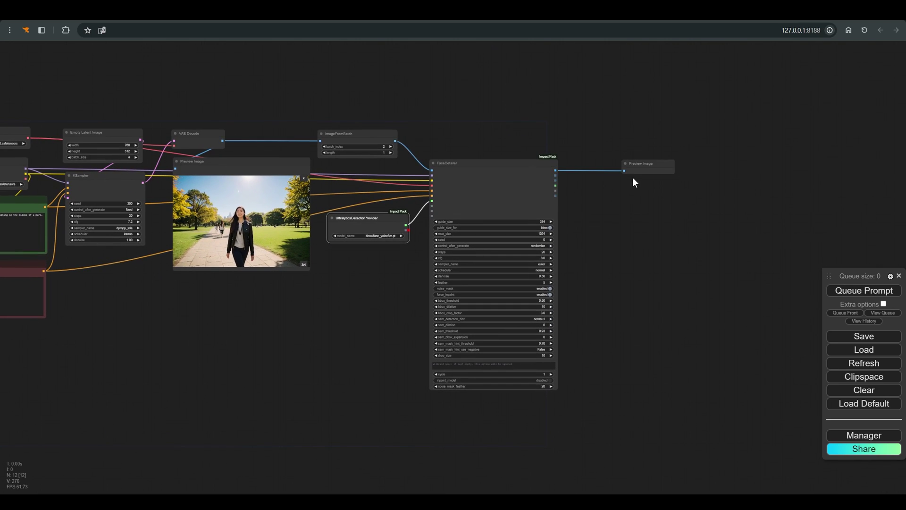
pyautogui.scroll(5, 556, 184)
pyautogui.moveTo(556, 165); pyautogui.dragTo(783, 193)
pyautogui.click(605, 247)
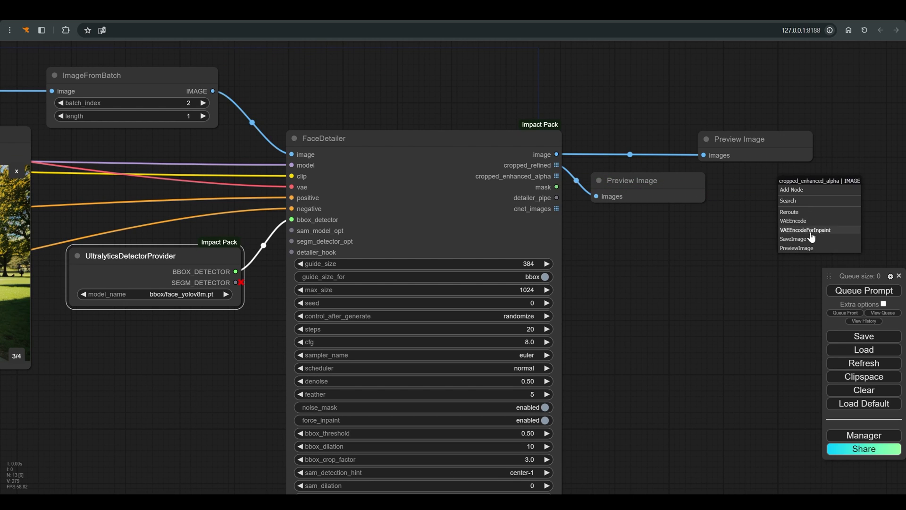
pyautogui.click(792, 250)
# Route FaceDetailer's mask through Convert Mask to Image into its own preview.
pyautogui.moveTo(557, 186); pyautogui.dragTo(654, 279)
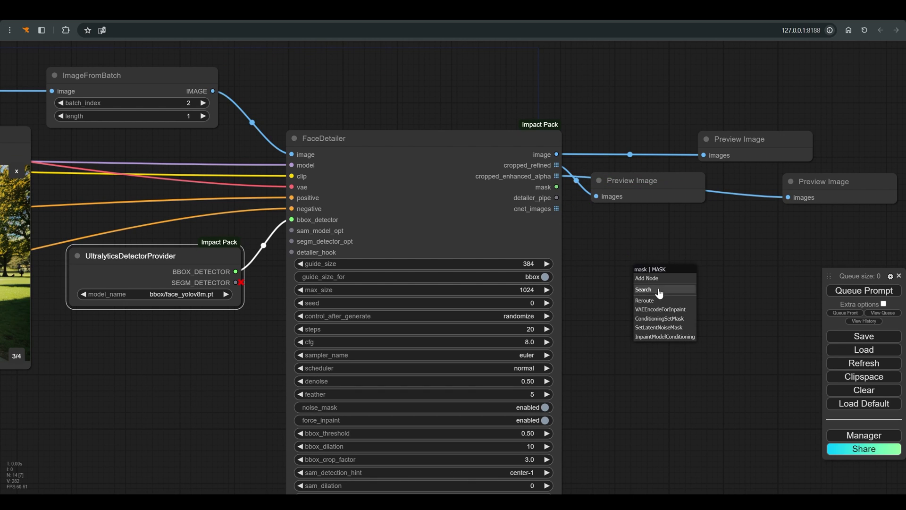
pyautogui.click(657, 287)
pyautogui.write('convert')
pyautogui.press('Return')
pyautogui.moveTo(731, 292); pyautogui.dragTo(835, 249)
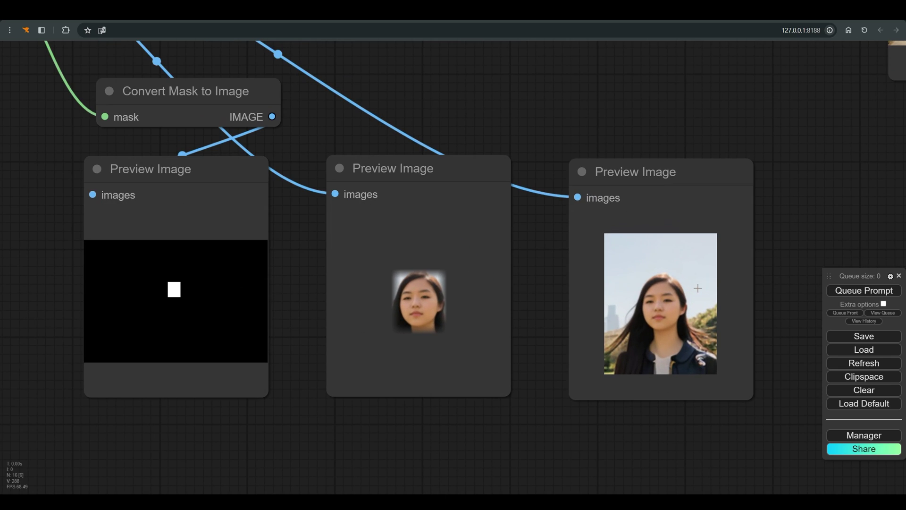
# Tidy the layout by nudging the preview nodes and the detector node into place.
pyautogui.scroll(-3, 697, 288)
pyautogui.click(339, 210)
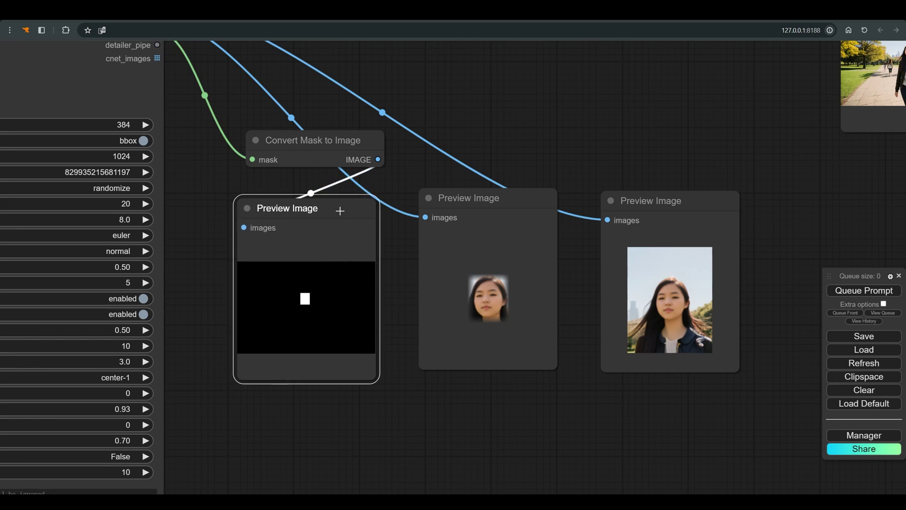
pyautogui.moveTo(340, 211); pyautogui.dragTo(342, 200)
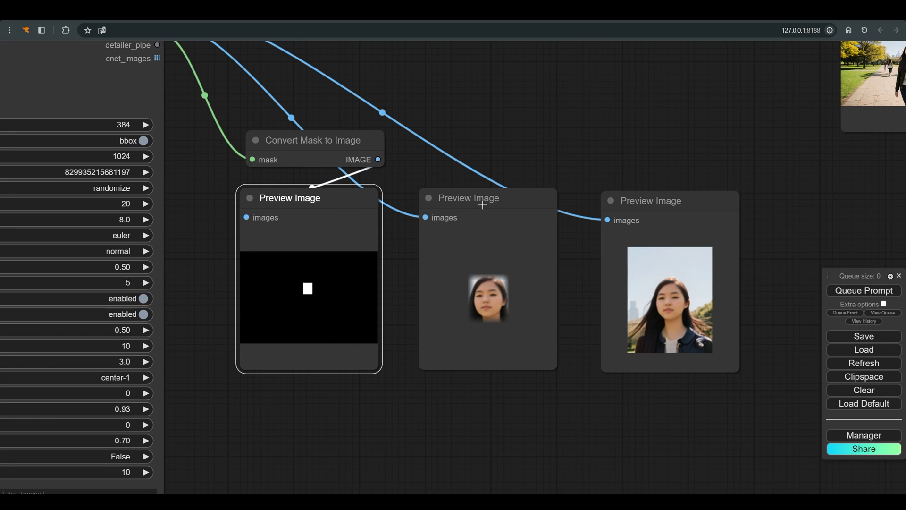
pyautogui.scroll(-2, 482, 204)
pyautogui.click(480, 202)
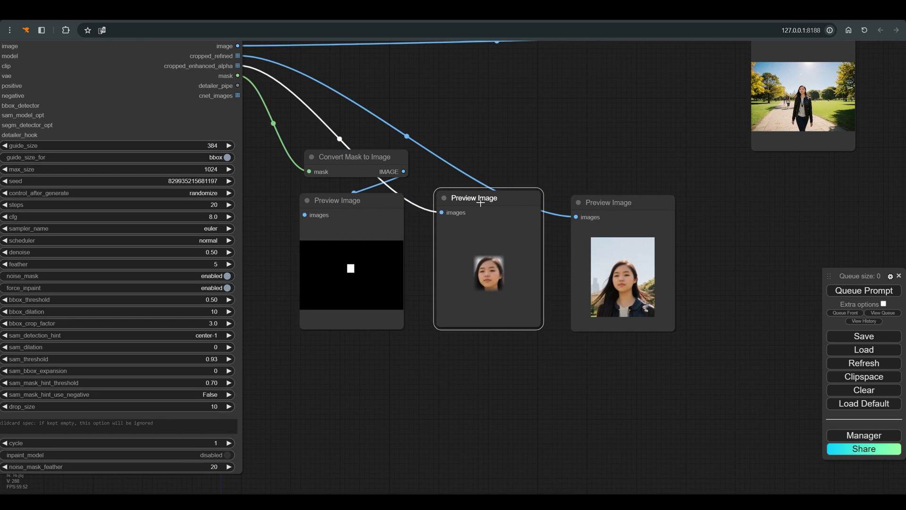
pyautogui.moveTo(480, 202); pyautogui.dragTo(475, 202)
pyautogui.moveTo(595, 202); pyautogui.dragTo(595, 203)
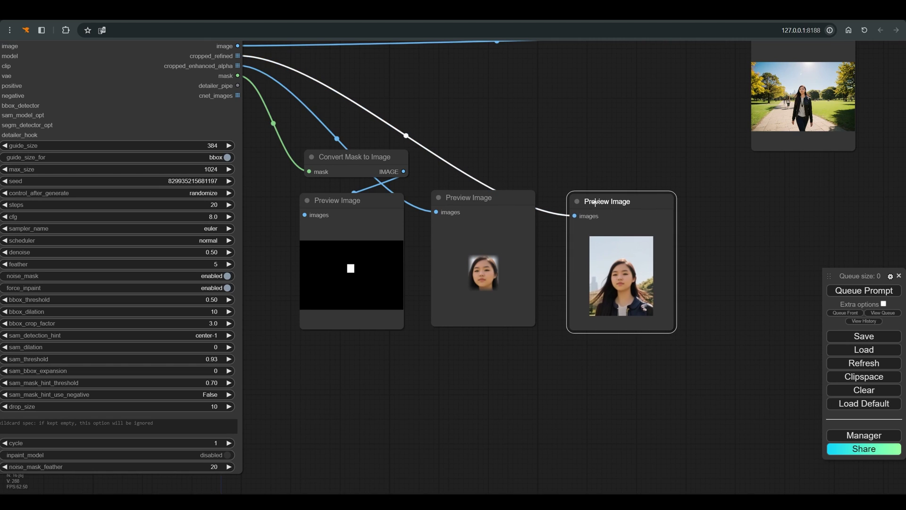
pyautogui.scroll(-3, 594, 203)
pyautogui.moveTo(185, 198); pyautogui.dragTo(183, 180)
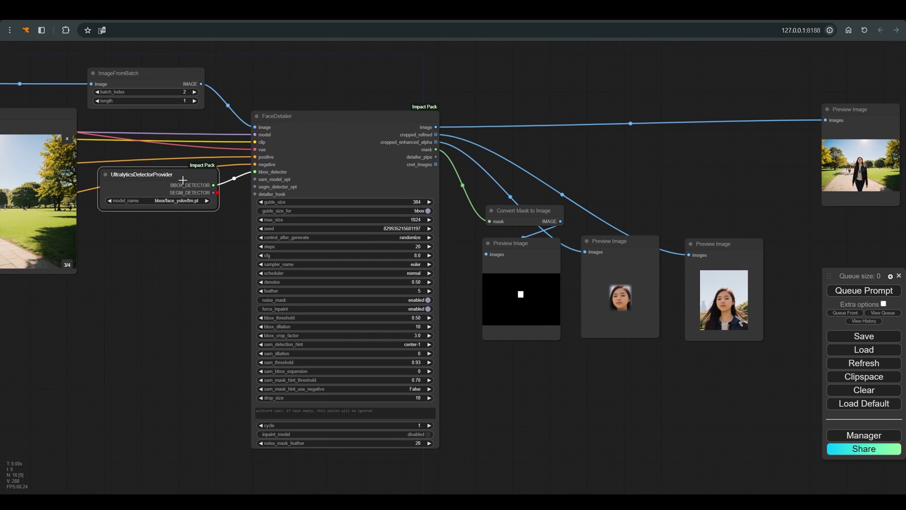
# Add a SAMLoader (sam_vit_b_01ec64.pth) feeding FaceDetailer's sam_model_opt input.
pyautogui.moveTo(255, 180); pyautogui.dragTo(192, 242)
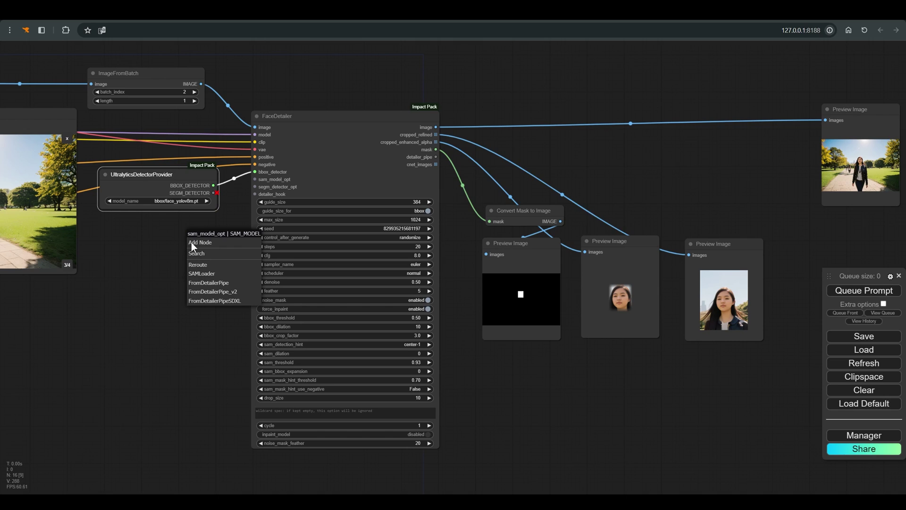
pyautogui.click(204, 274)
pyautogui.click(238, 241)
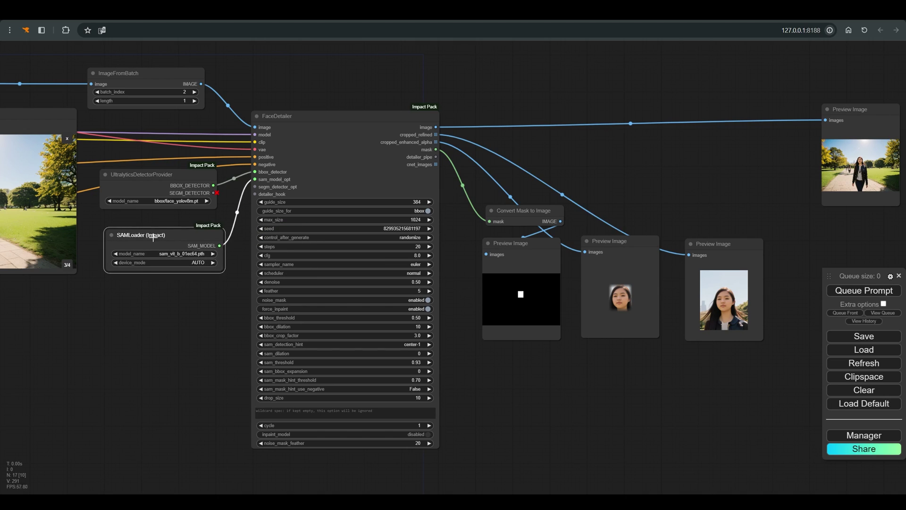
pyautogui.moveTo(153, 238)
pyautogui.mouseDown()
pyautogui.moveTo(147, 232)
pyautogui.moveTo(162, 246)
pyautogui.mouseUp()
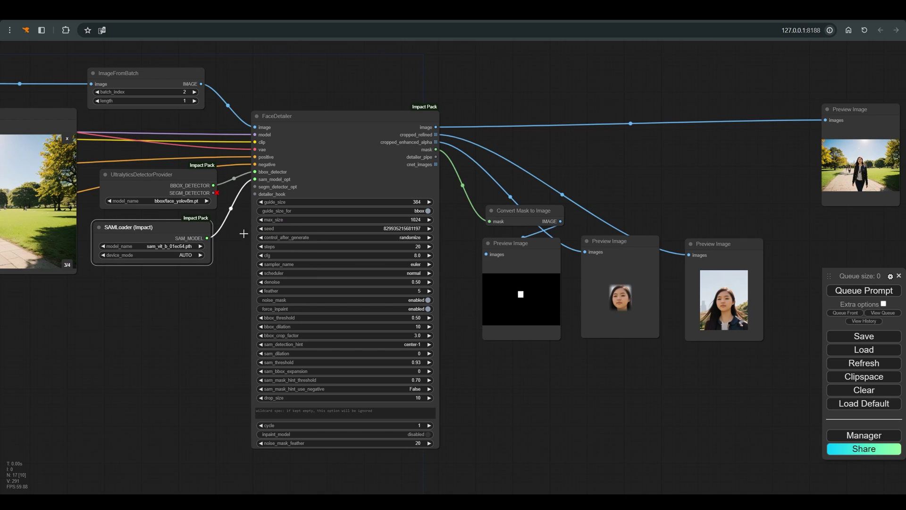
# Rerun the workflow and inspect the face-shaped mask and cut-out face previews.
pyautogui.click(850, 292)
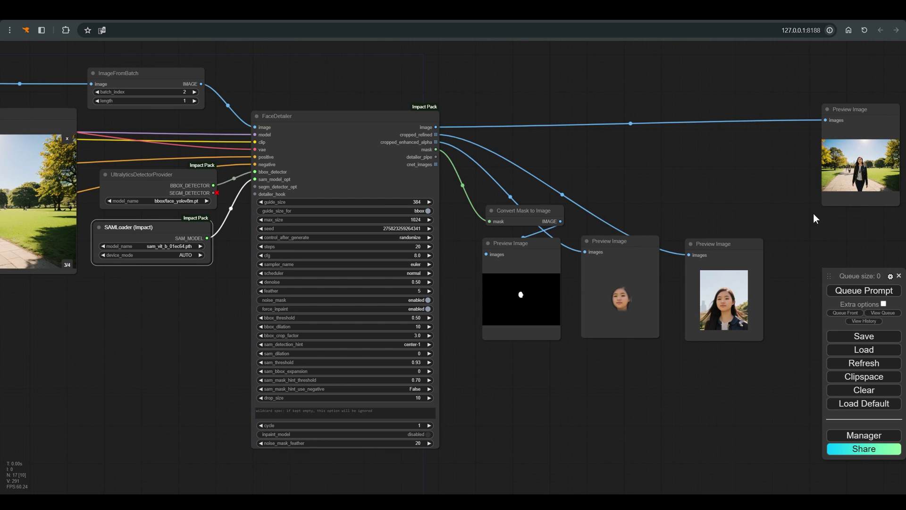
pyautogui.scroll(4, 626, 303)
pyautogui.scroll(5, 626, 303)
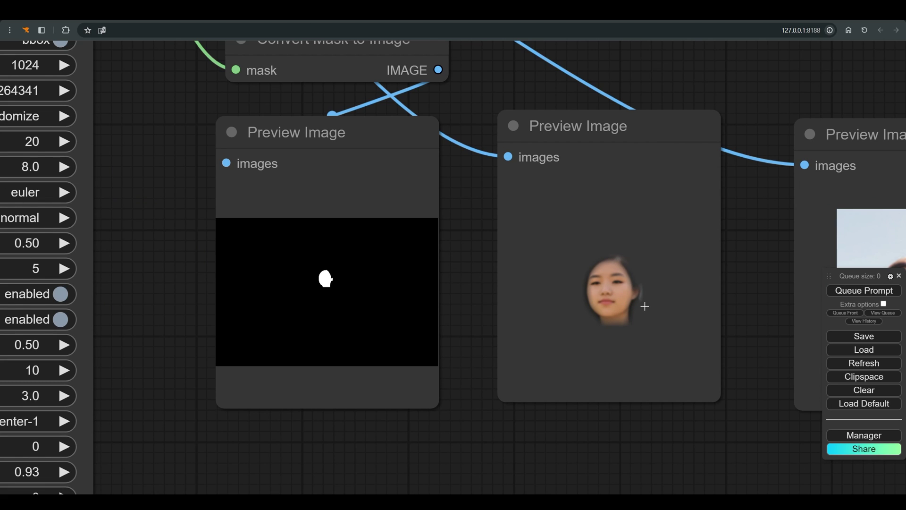
pyautogui.scroll(-7, 644, 306)
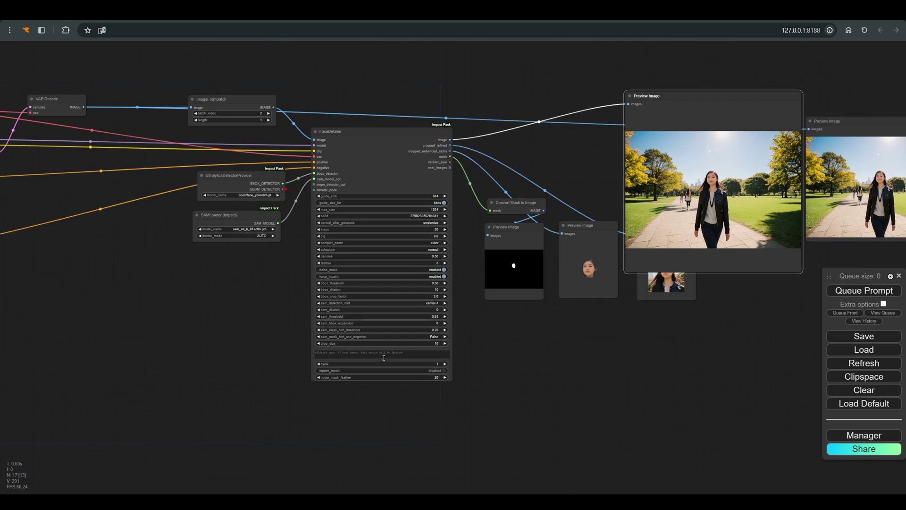
pyautogui.scroll(4, 381, 358)
# Enter 'smiling' in FaceDetailer's wildcard prompt.
pyautogui.click(354, 363)
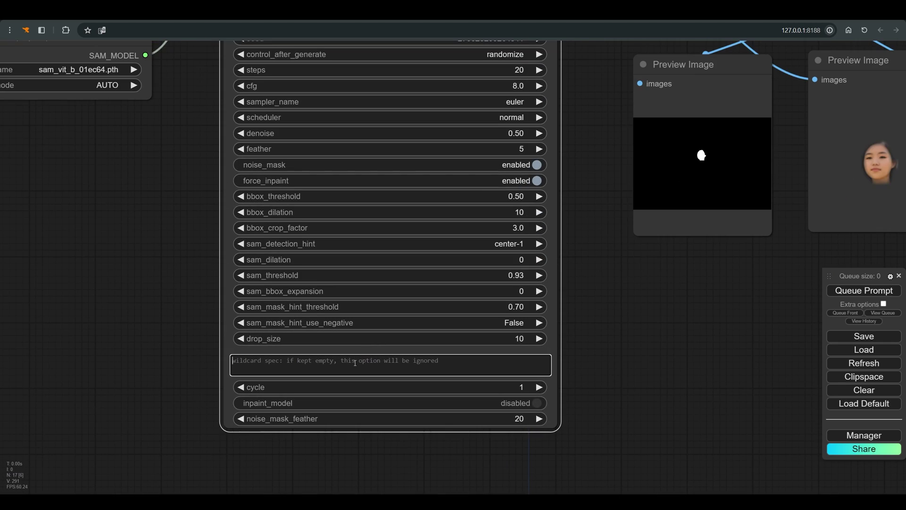
pyautogui.write('smiling')
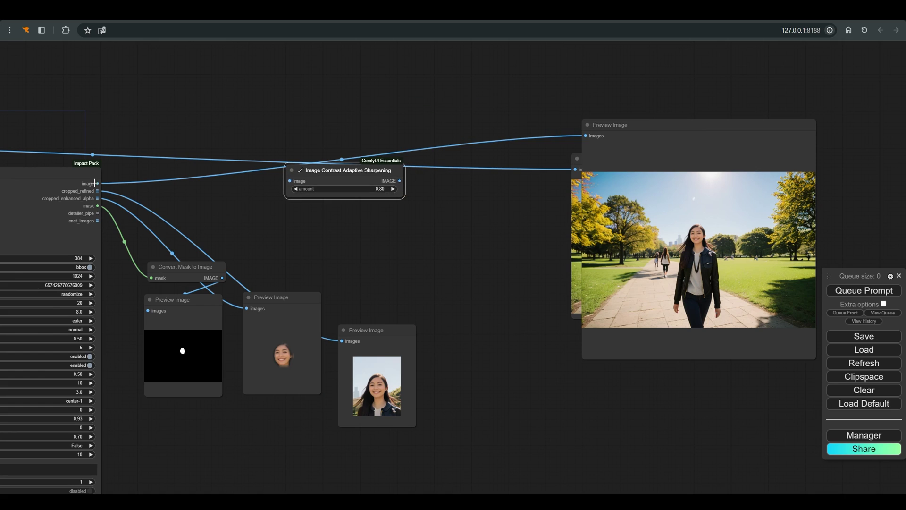
# Wire FaceDetailer through the sharpening node into Preview Image and run the workflow.
pyautogui.moveTo(98, 183); pyautogui.dragTo(289, 181)
pyautogui.moveTo(399, 181); pyautogui.dragTo(346, 125)
pyautogui.hotkey('ctrl', 'Return')
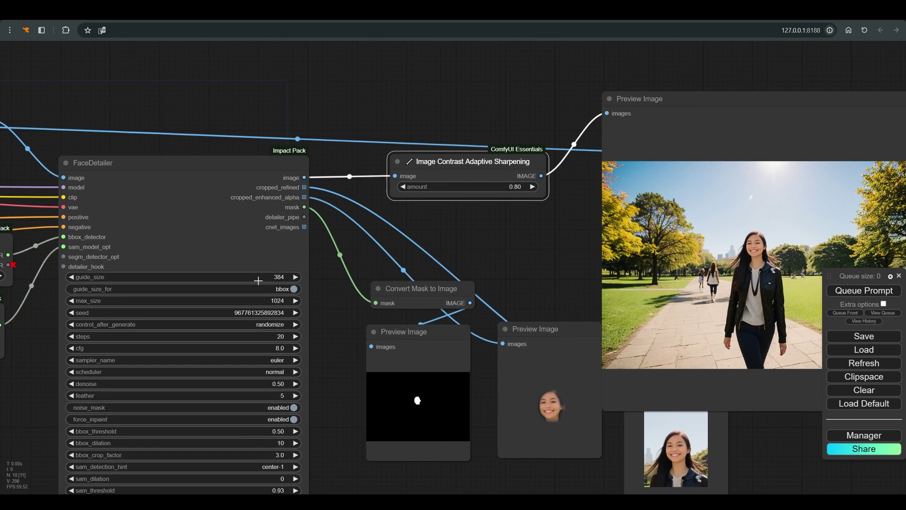
pyautogui.scroll(1, 262, 270)
# Raise FaceDetailer's guide_size from 384 to 1024.
pyautogui.click(271, 279)
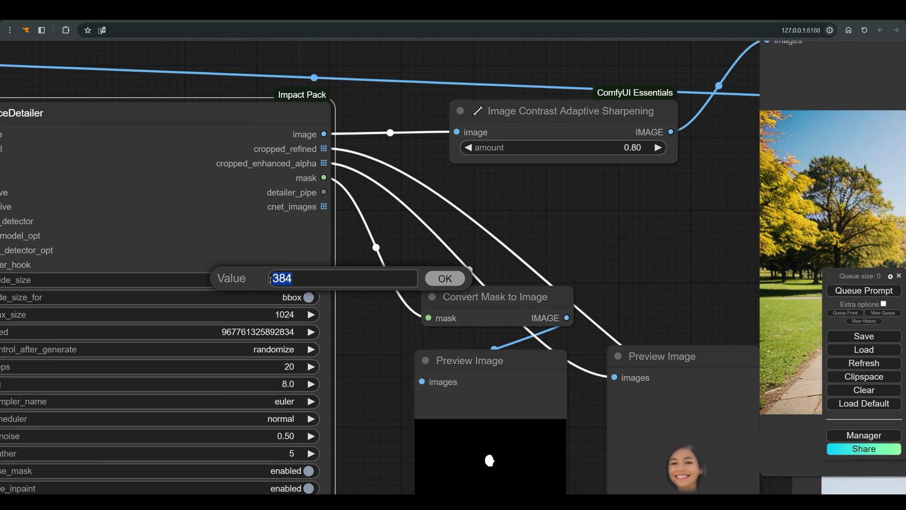
pyautogui.write('1024')
pyautogui.press('Return')
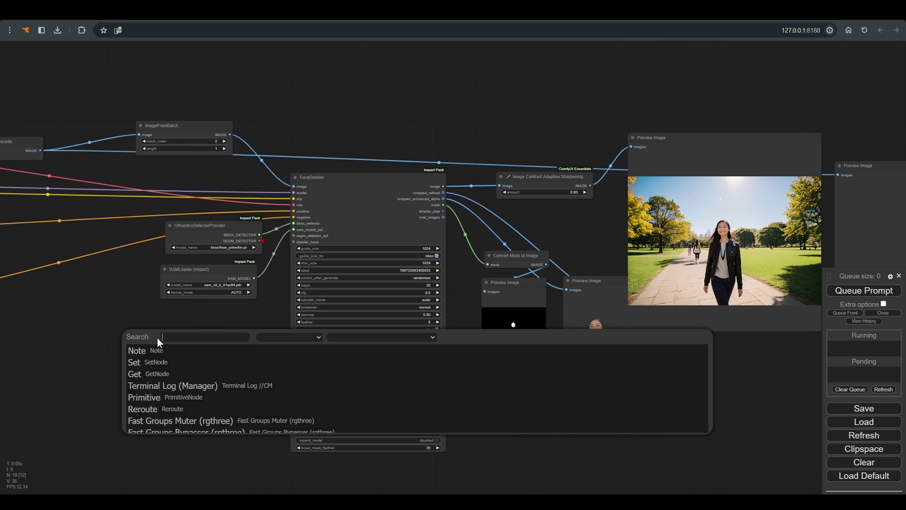
# Add a Load Image node with the pasted old woman's photo, wired into FaceDetailer's image input.
pyautogui.write('load')
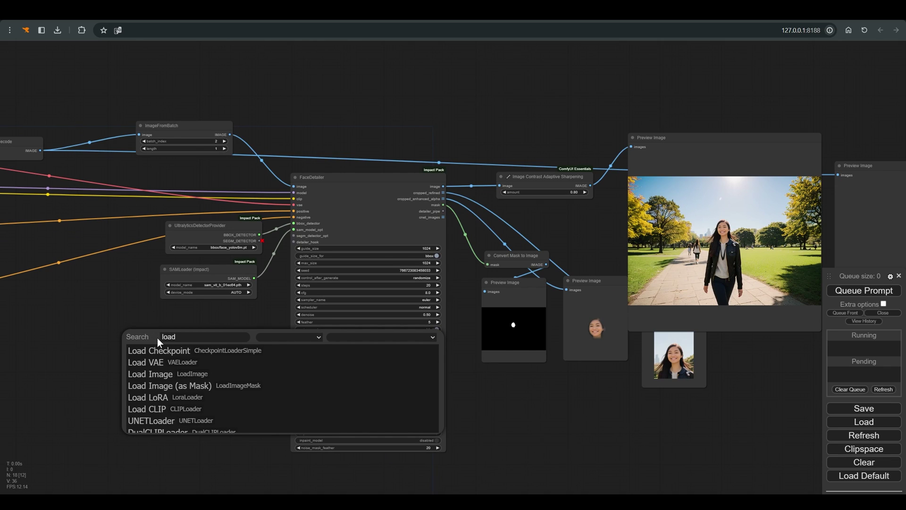
pyautogui.click(160, 373)
pyautogui.moveTo(215, 344); pyautogui.dragTo(190, 330)
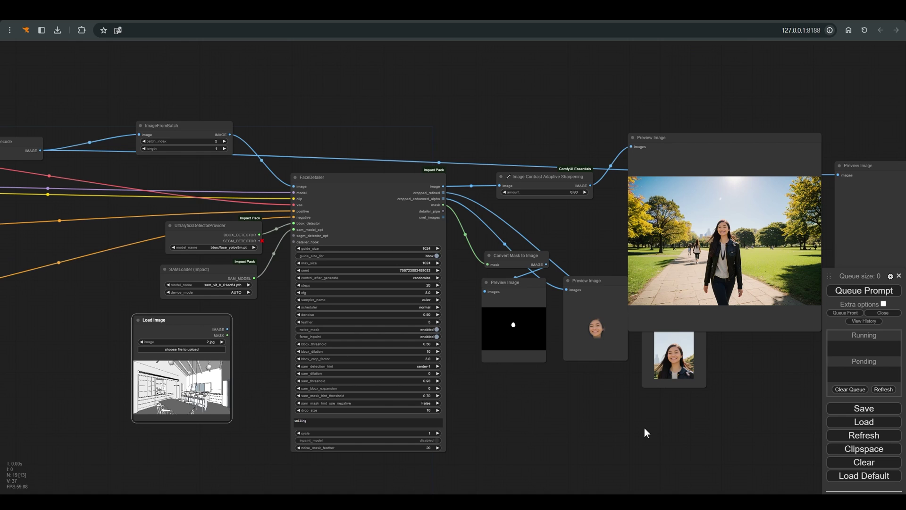
pyautogui.hotkey('ctrl', 'v')
pyautogui.scroll(2, 453, 264)
pyautogui.scroll(-2, 453, 265)
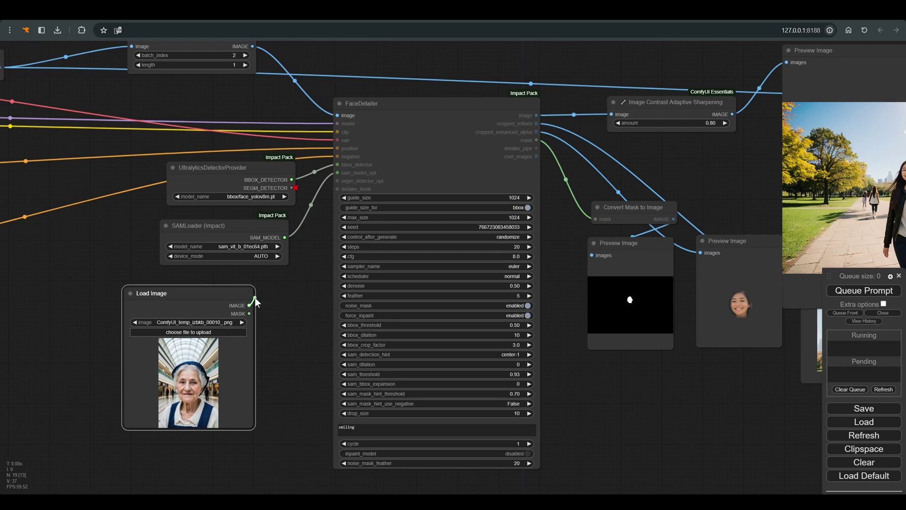
pyautogui.moveTo(338, 111); pyautogui.dragTo(218, 325)
# Replace the positive prompt with 'photo of an old lady in the middle of a mall'.
pyautogui.scroll(-4, 218, 325)
pyautogui.moveTo(31, 229); pyautogui.dragTo(295, 242)
pyautogui.scroll(8, 297, 241)
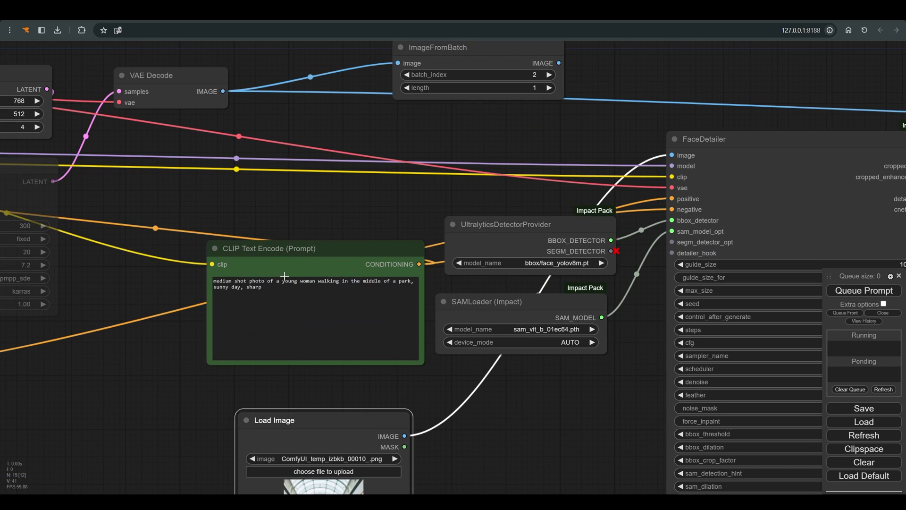
pyautogui.click(233, 282)
pyautogui.hotkey('ctrl', 'a')
pyautogui.write('photo of an old lady in the middle of ')
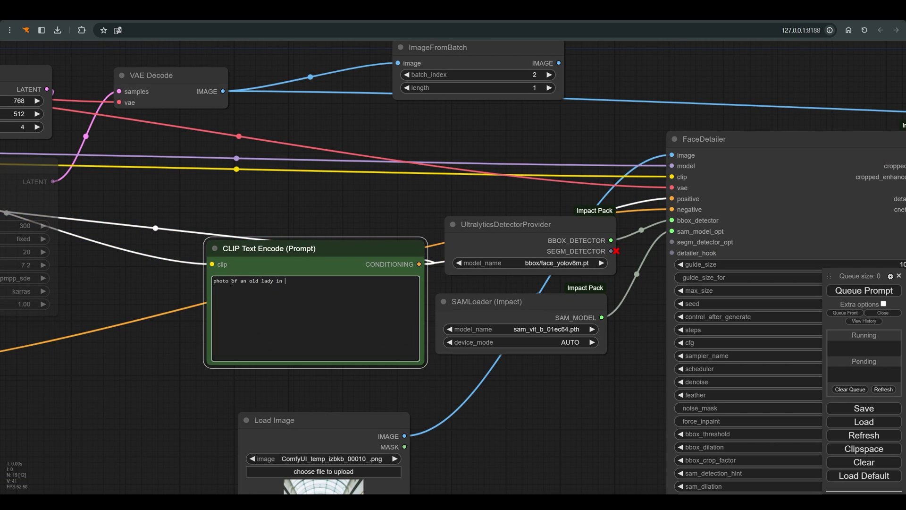
pyautogui.write('a mall')
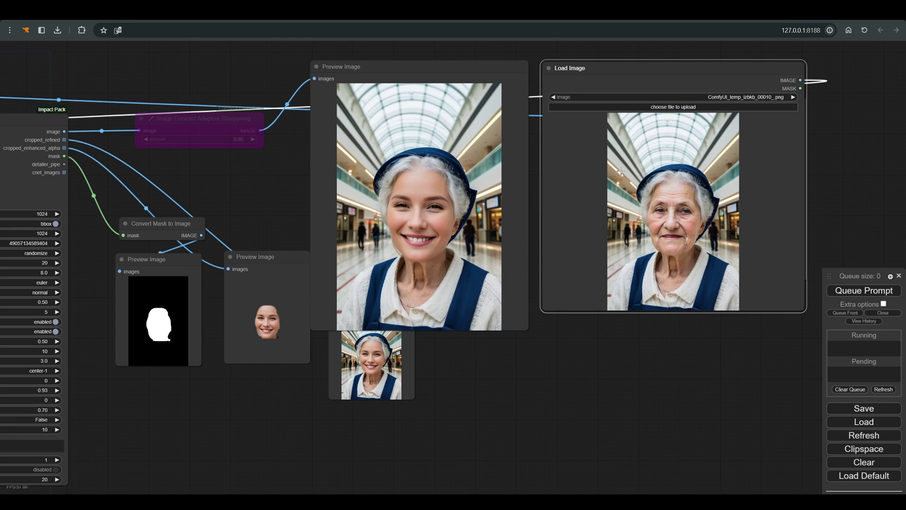
# Lower FaceDetailer's denoise to 0.33 and regenerate the image.
pyautogui.scroll(2, 566, 222)
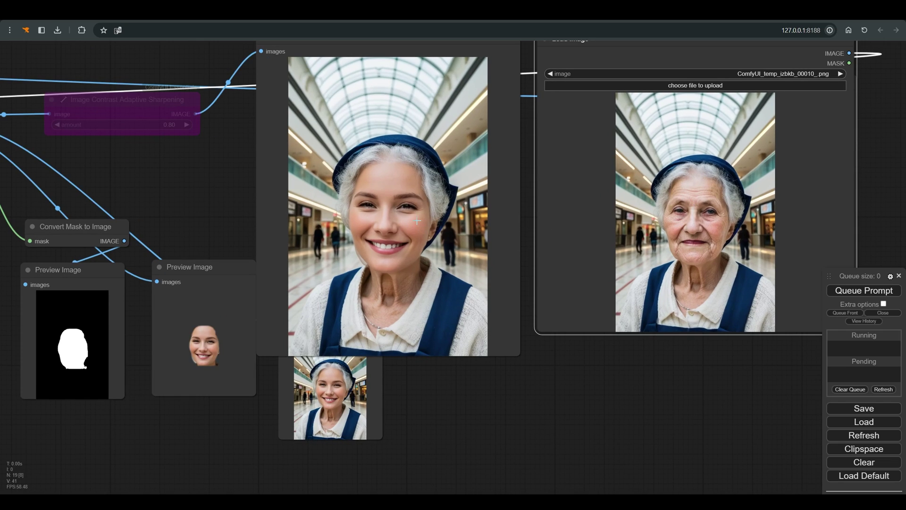
pyautogui.moveTo(511, 356); pyautogui.dragTo(515, 346)
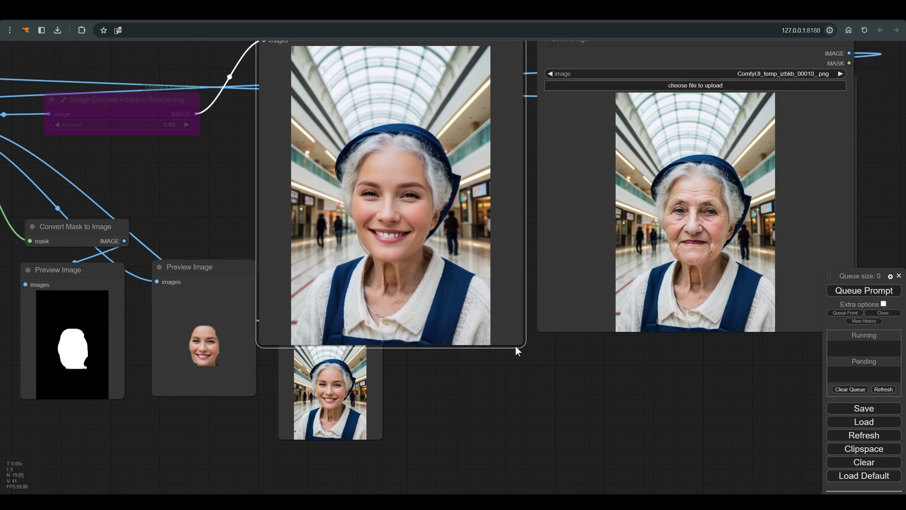
pyautogui.scroll(-5, 516, 346)
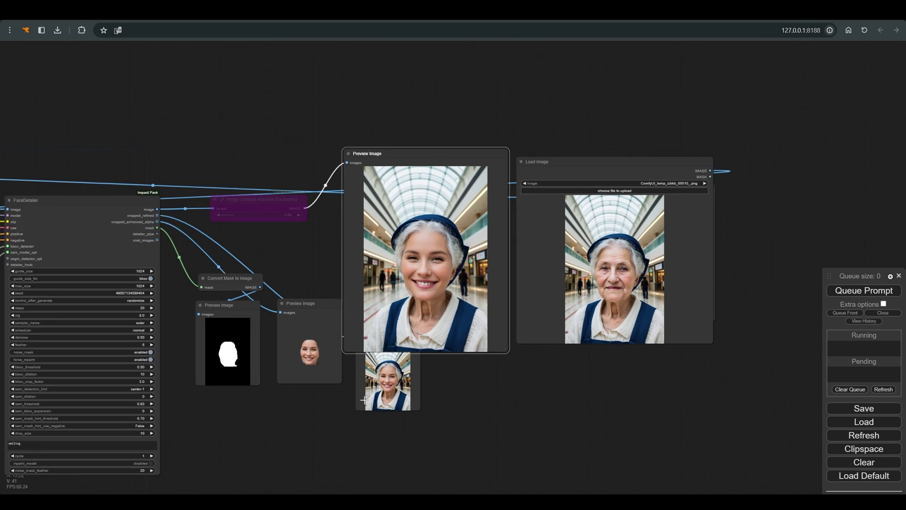
pyautogui.moveTo(361, 423); pyautogui.dragTo(424, 388)
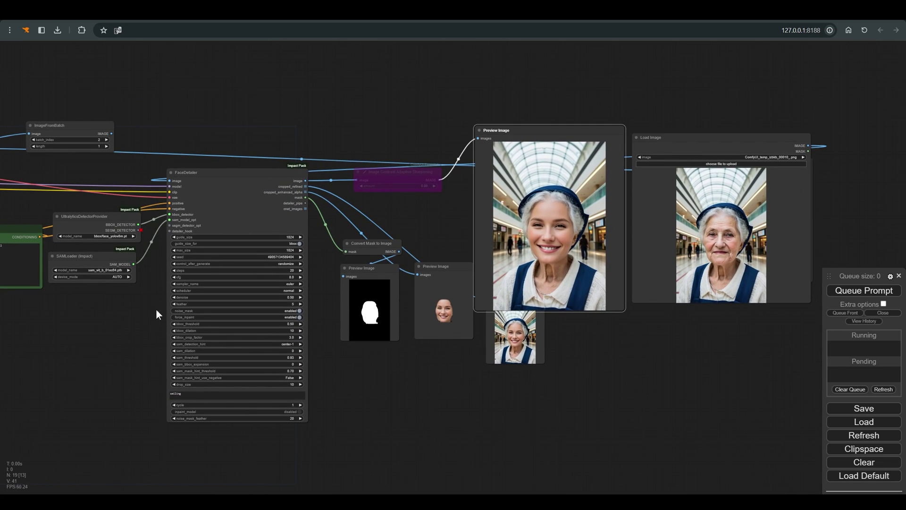
pyautogui.scroll(6, 259, 293)
pyautogui.moveTo(304, 300); pyautogui.dragTo(294, 301)
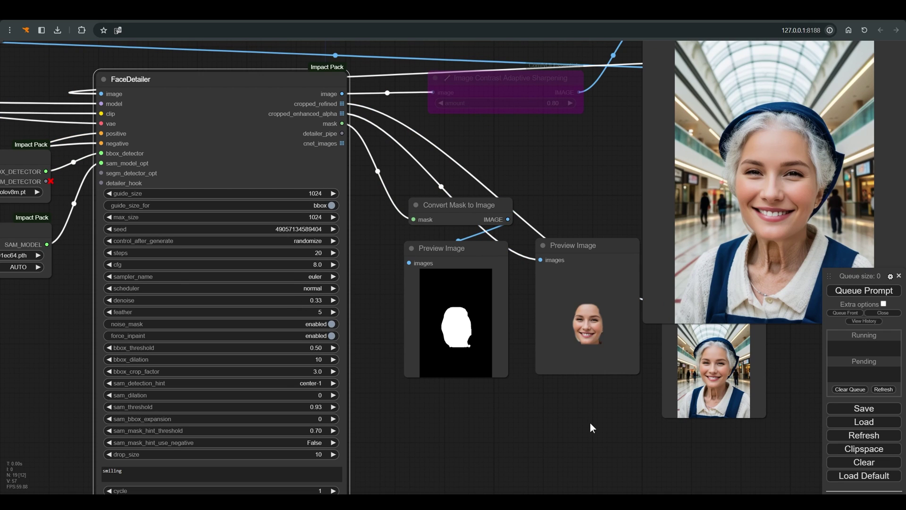
pyautogui.hscroll(5, 590, 423)
pyautogui.click(864, 290)
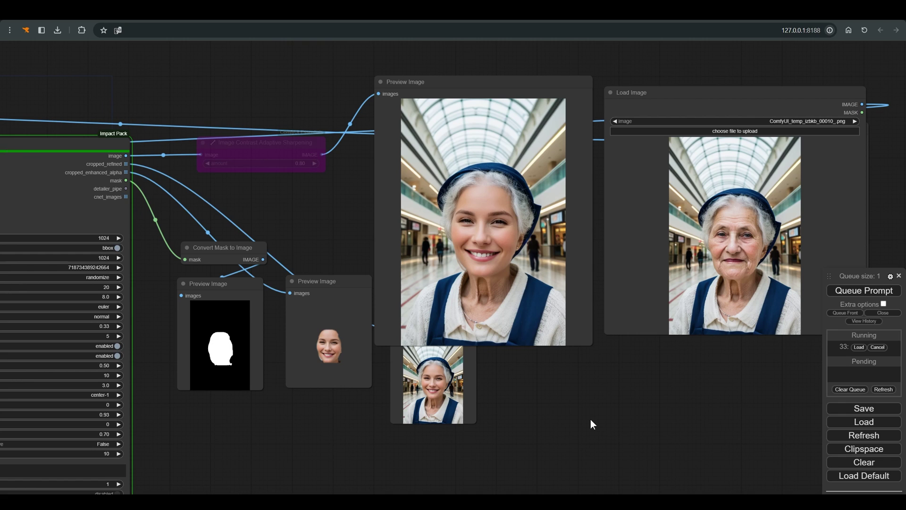
# Drop denoise further to 0.20, queue again, and enlarge the loaded photo for comparison.
pyautogui.hscroll(-5, 590, 419)
pyautogui.scroll(5, 399, 321)
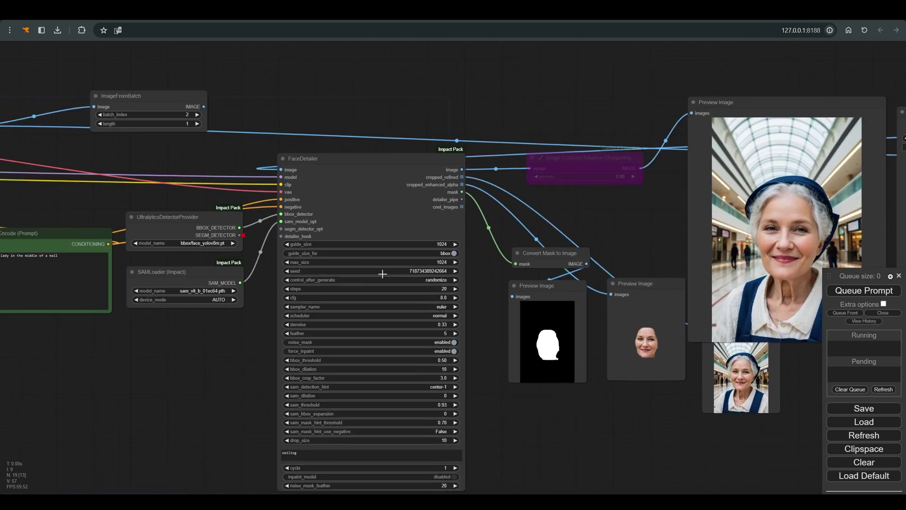
pyautogui.moveTo(547, 304); pyautogui.dragTo(547, 284)
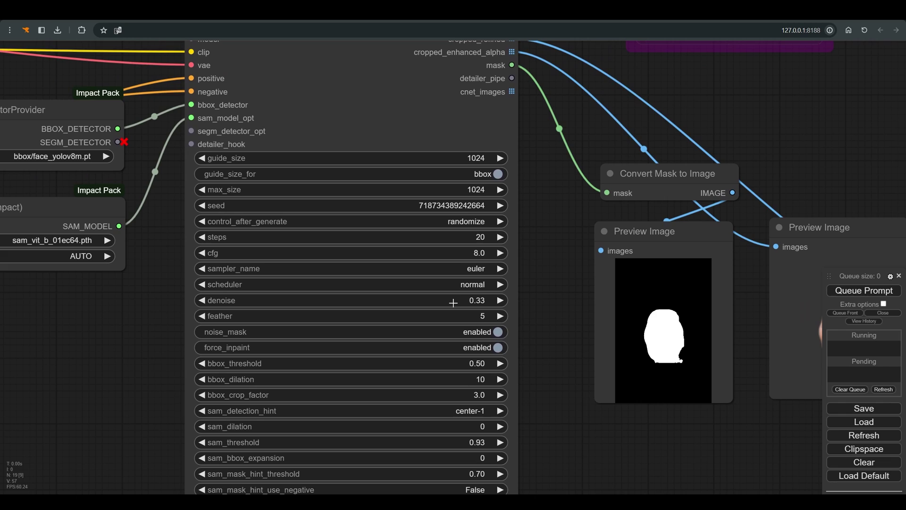
pyautogui.moveTo(454, 303); pyautogui.dragTo(449, 302)
pyautogui.hotkey('ctrl', 'Return')
pyautogui.scroll(-5, 448, 302)
pyautogui.hscroll(10, 677, 414)
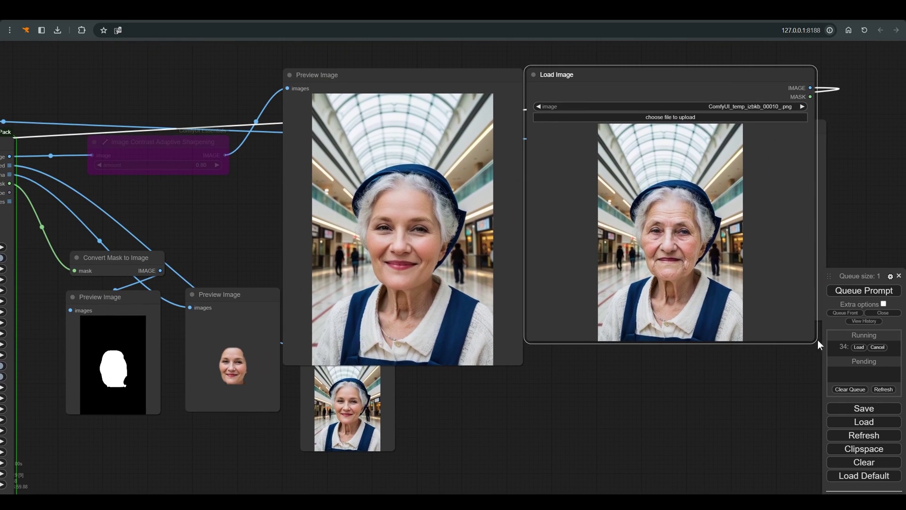
pyautogui.moveTo(817, 339); pyautogui.dragTo(822, 364)
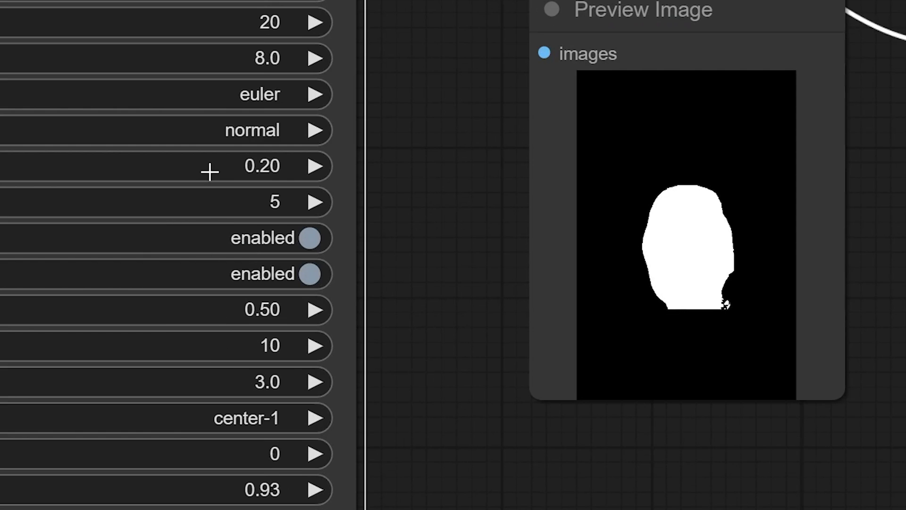
# Drag FaceDetailer's denoise slider from 0.20 up to 0.37.
pyautogui.moveTo(210, 172); pyautogui.dragTo(307, 152)
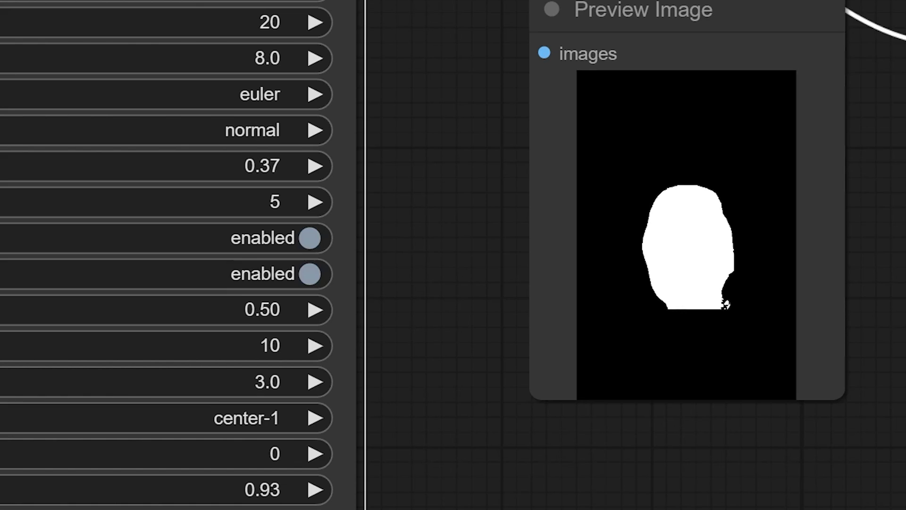